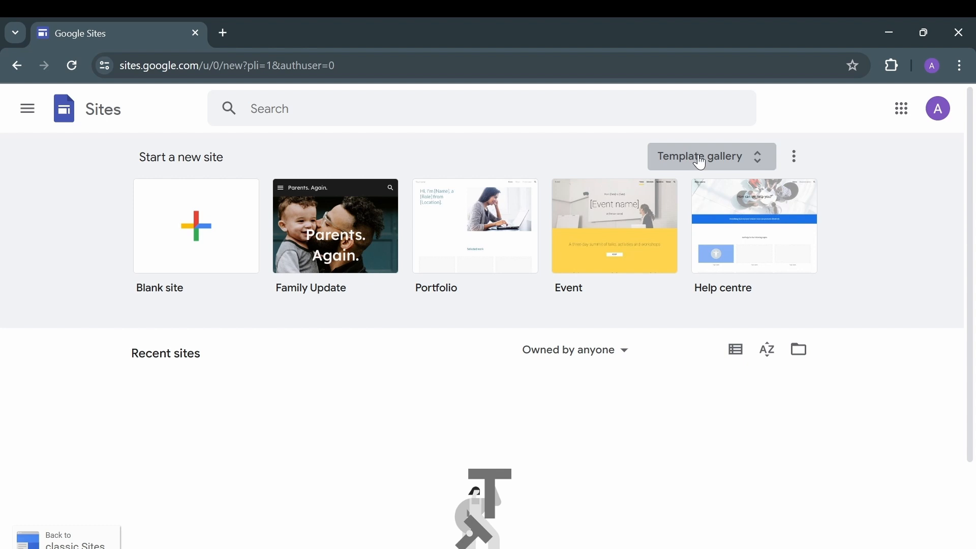
Open the template gallery and look through the personal, work, small business and education site templates.
{"action": "left_click", "coordinate": [731, 158]}
{"action": "scroll", "coordinate": [612, 379], "scroll_direction": "down", "scroll_amount": 3}
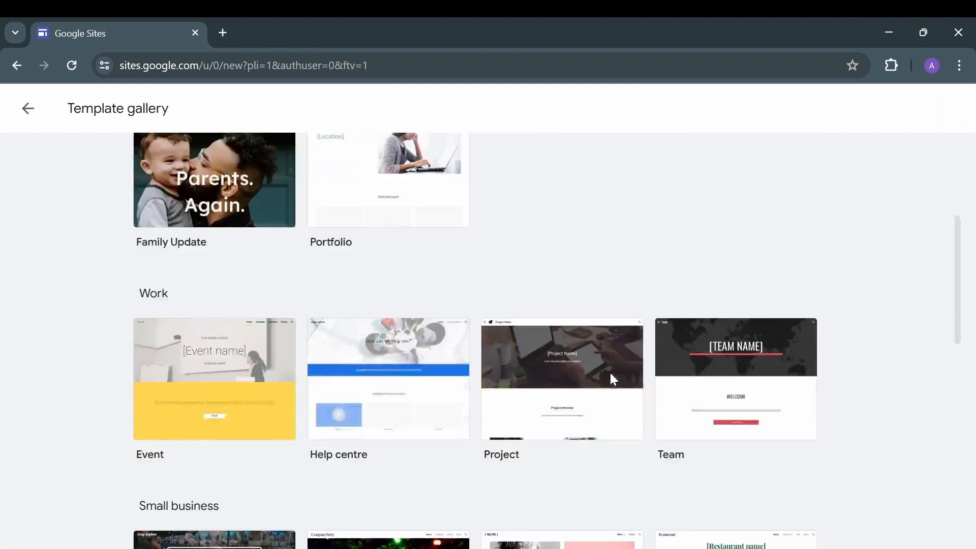
{"action": "scroll", "coordinate": [611, 375], "scroll_direction": "down", "scroll_amount": 6}
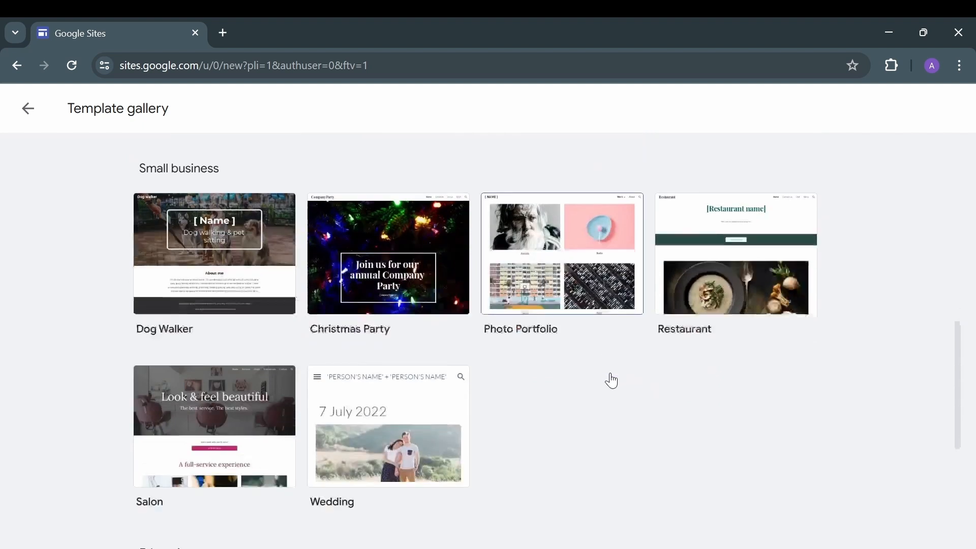
{"action": "scroll", "coordinate": [611, 380], "scroll_direction": "down", "scroll_amount": 7}
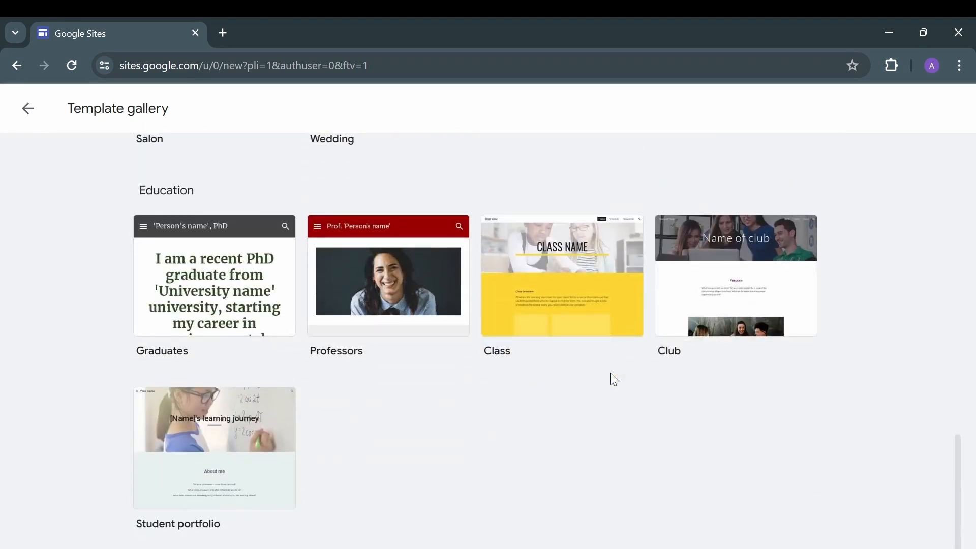
{"action": "scroll", "coordinate": [612, 379], "scroll_direction": "up", "scroll_amount": 12}
{"action": "scroll", "coordinate": [214, 376], "scroll_direction": "down", "scroll_amount": 3}
{"action": "scroll", "coordinate": [218, 378], "scroll_direction": "down", "scroll_amount": 6}
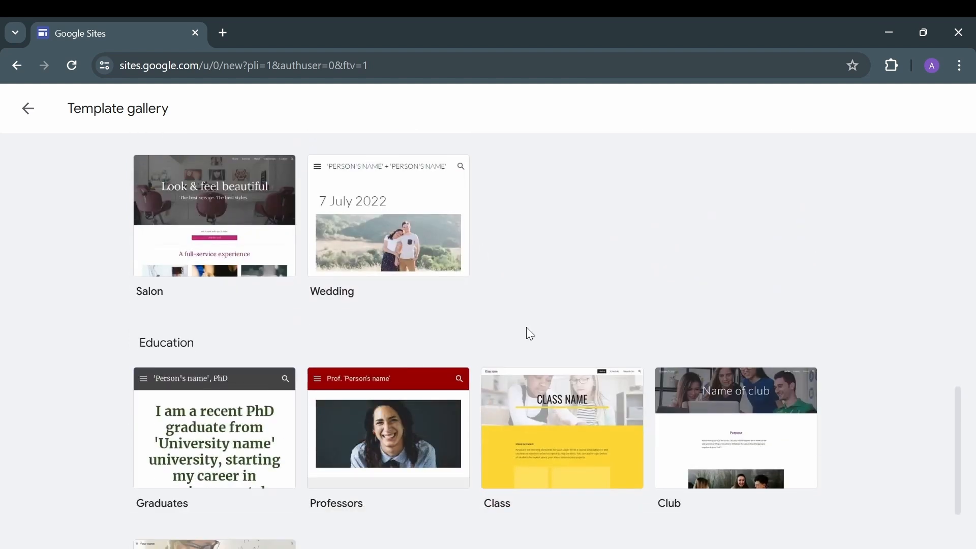
{"action": "scroll", "coordinate": [528, 333], "scroll_direction": "down", "scroll_amount": 3}
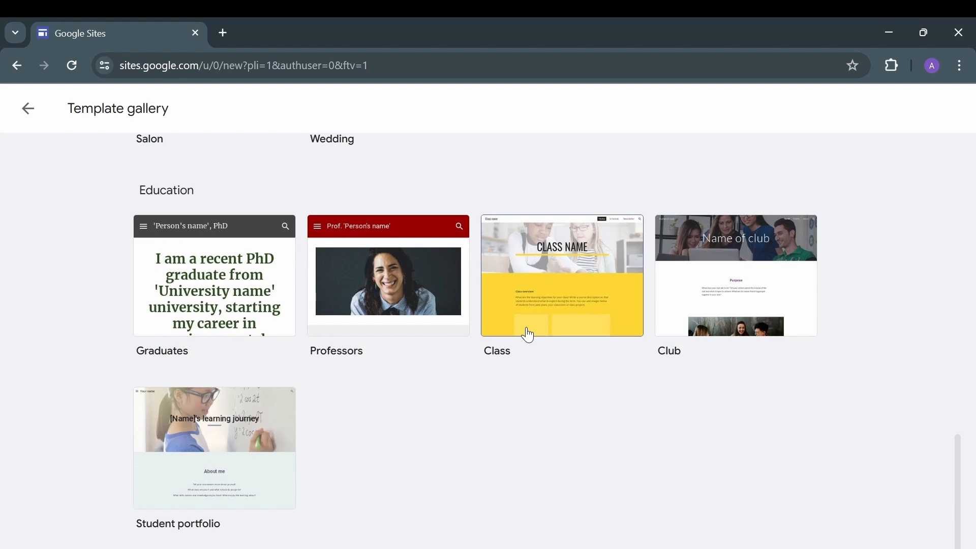
{"action": "scroll", "coordinate": [453, 376], "scroll_direction": "up", "scroll_amount": 1}
{"action": "scroll", "coordinate": [448, 377], "scroll_direction": "up", "scroll_amount": 10}
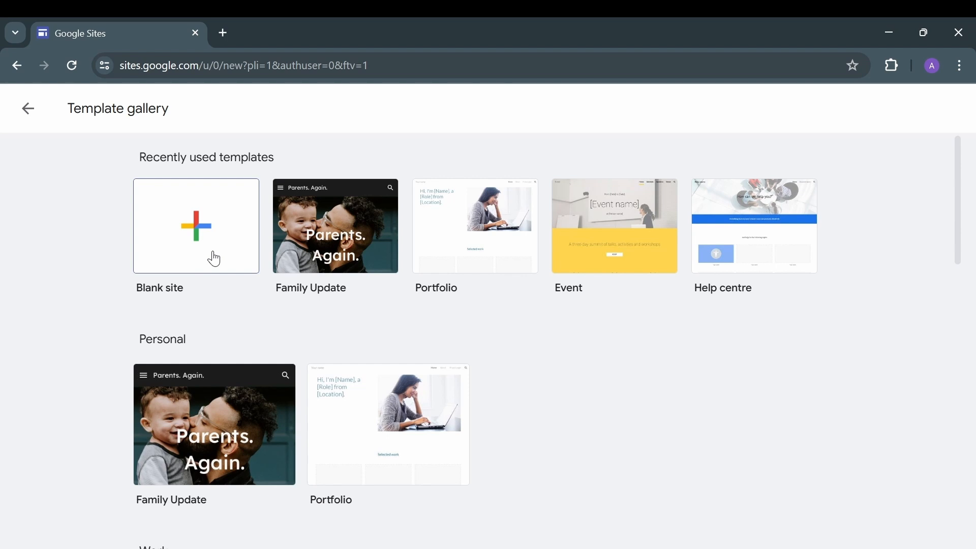
Create a blank site and name it "Heat Tech Media".
{"action": "left_click", "coordinate": [214, 258]}
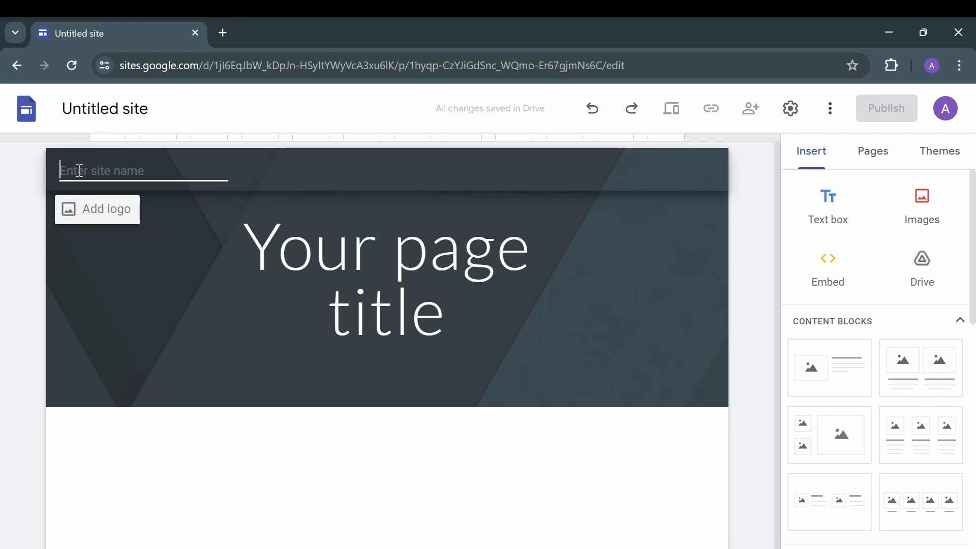
{"action": "type", "text": "Heat Yech"}
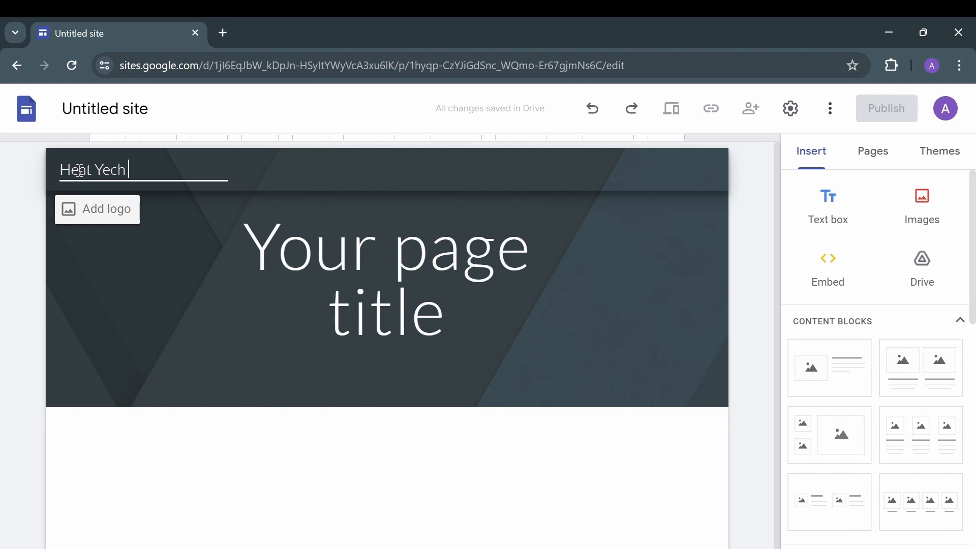
{"action": "key", "text": "BackSpace"}
{"action": "key", "text": "BackSpace"}
{"action": "type", "text": "Tech Media"}
{"action": "left_click", "coordinate": [160, 226]}
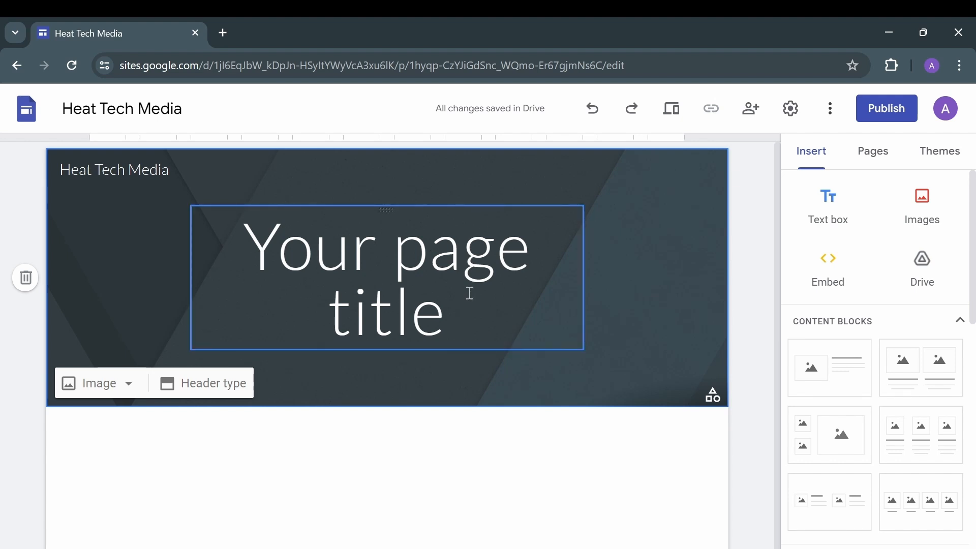
Try the Side navigation mode in the site settings, set it back to Top, and check the navigation colour options.
{"action": "left_click", "coordinate": [790, 110]}
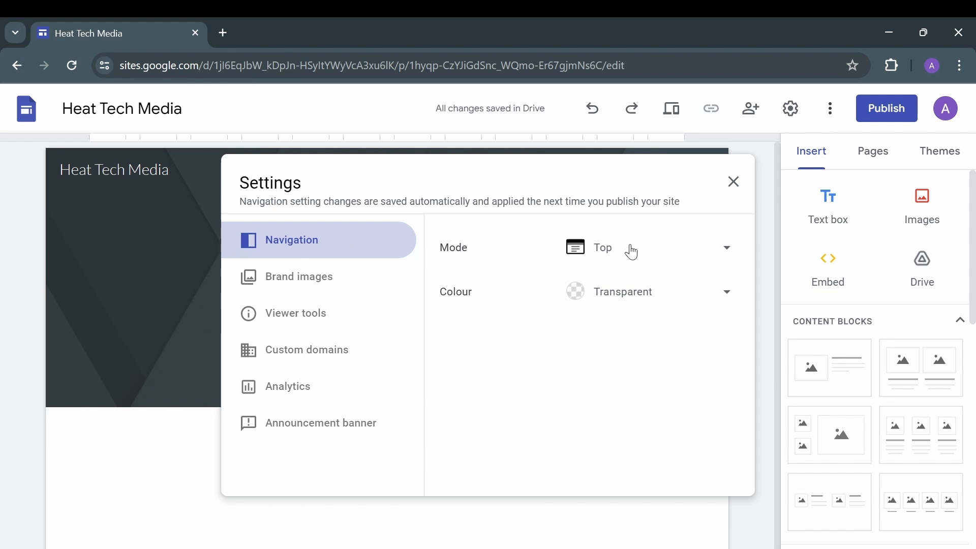
{"action": "left_click_drag", "start_coordinate": [677, 181], "coordinate": [673, 238]}
{"action": "left_click", "coordinate": [672, 238]}
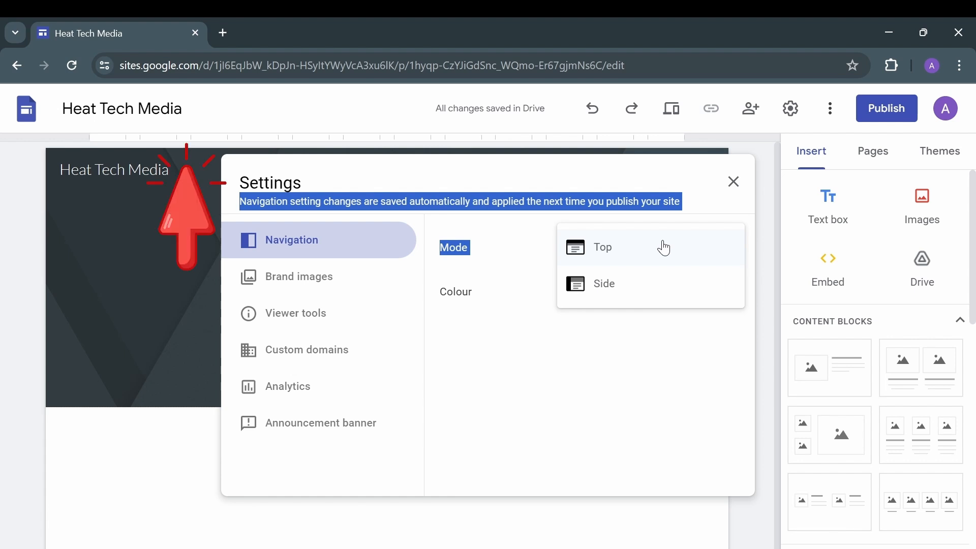
{"action": "left_click", "coordinate": [599, 286]}
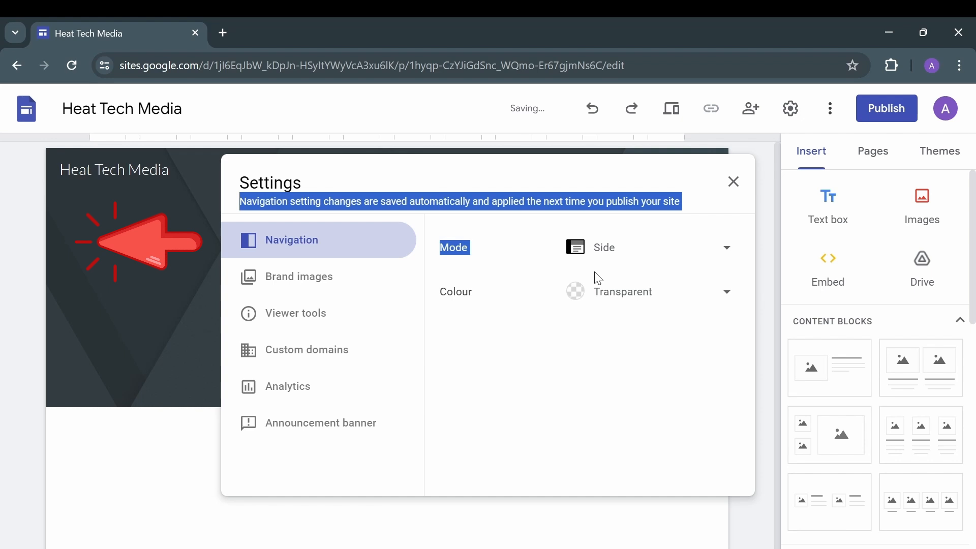
{"action": "left_click", "coordinate": [643, 254]}
{"action": "left_click", "coordinate": [628, 213]}
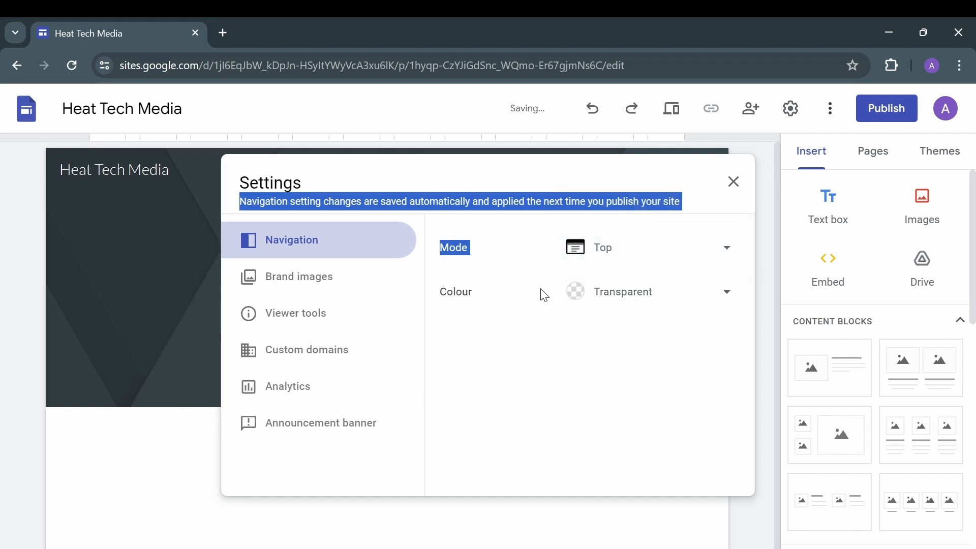
{"action": "left_click", "coordinate": [706, 288]}
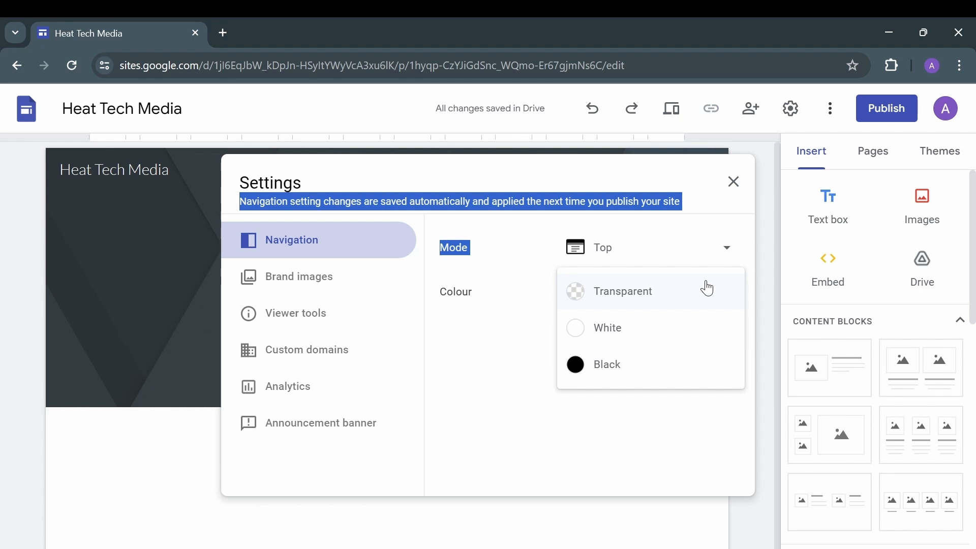
{"action": "left_click", "coordinate": [491, 343]}
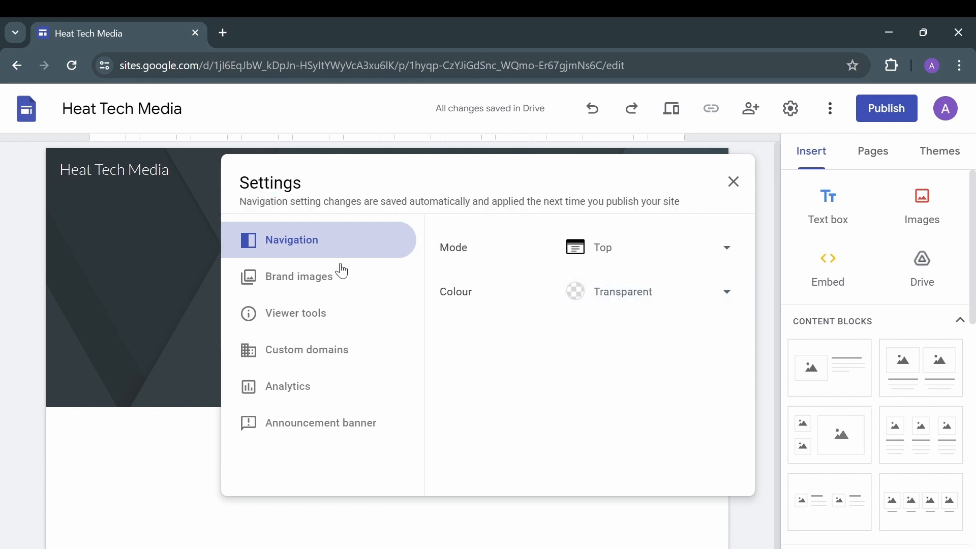
Add the brand logo to the site and upload a favicon image in the brand image settings.
{"action": "left_click", "coordinate": [310, 279]}
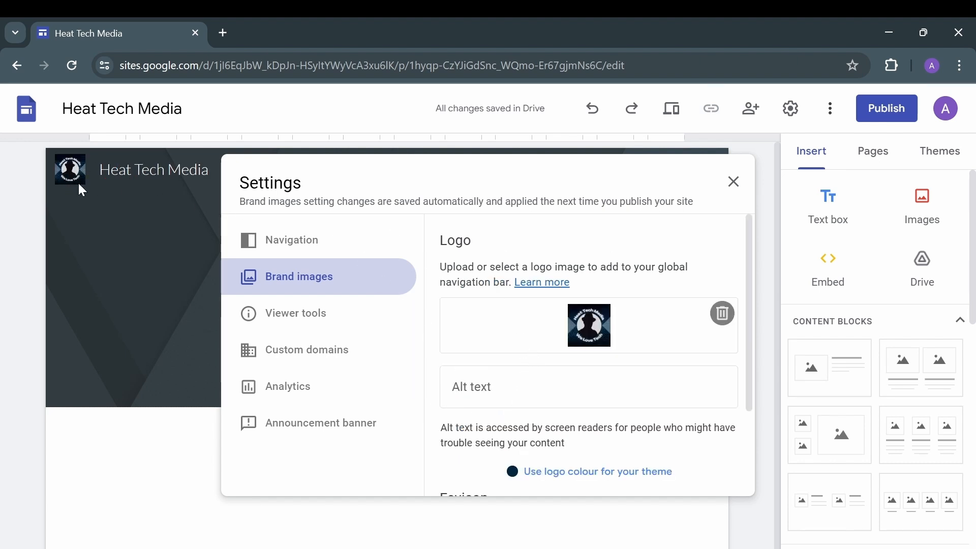
{"action": "left_click", "coordinate": [464, 389]}
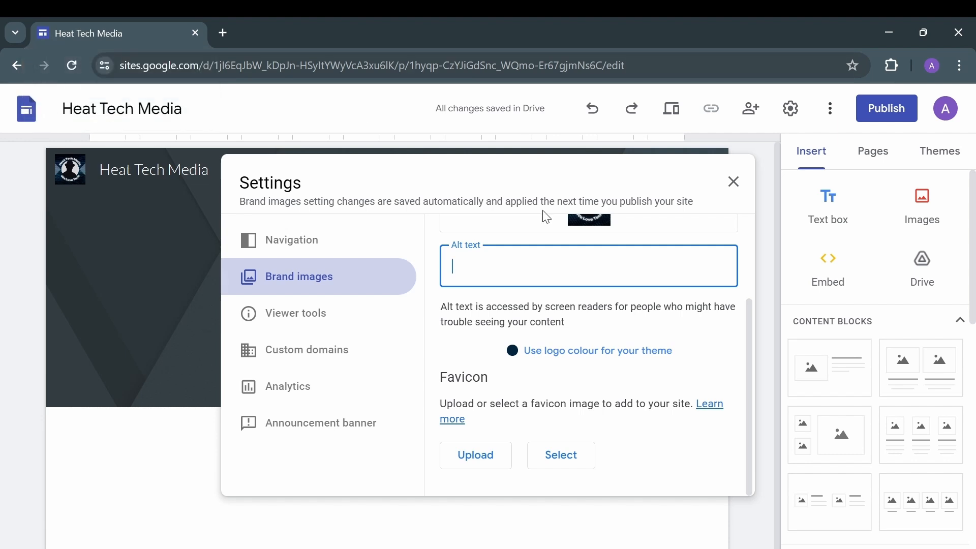
{"action": "left_click", "coordinate": [474, 459]}
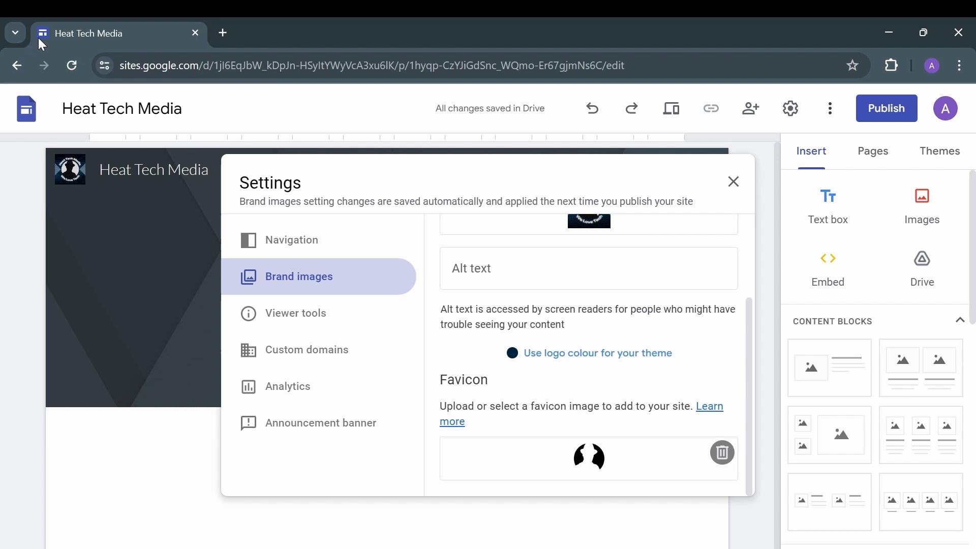
Review the custom domain and analytics settings and the announcement banner's message, button, link and visibility options.
{"action": "left_click", "coordinate": [394, 349]}
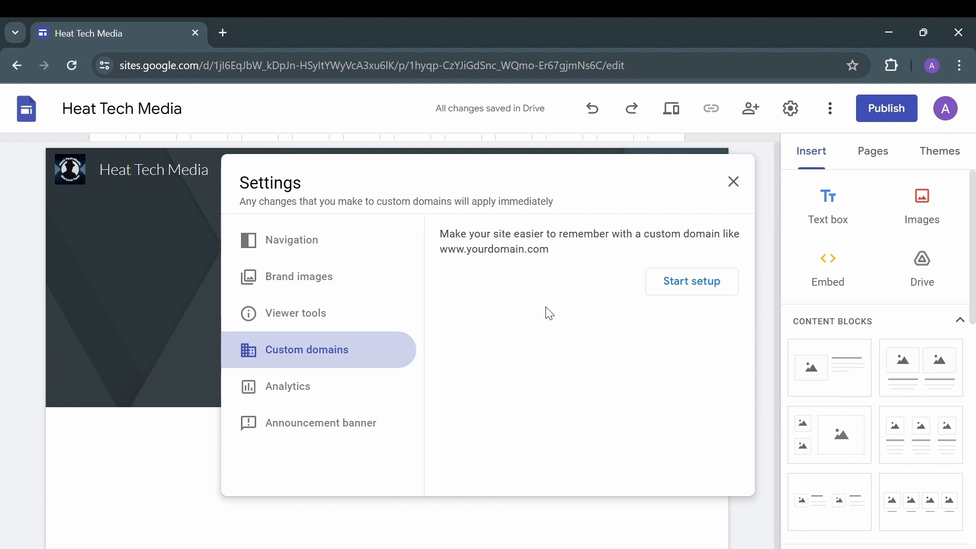
{"action": "left_click", "coordinate": [284, 391]}
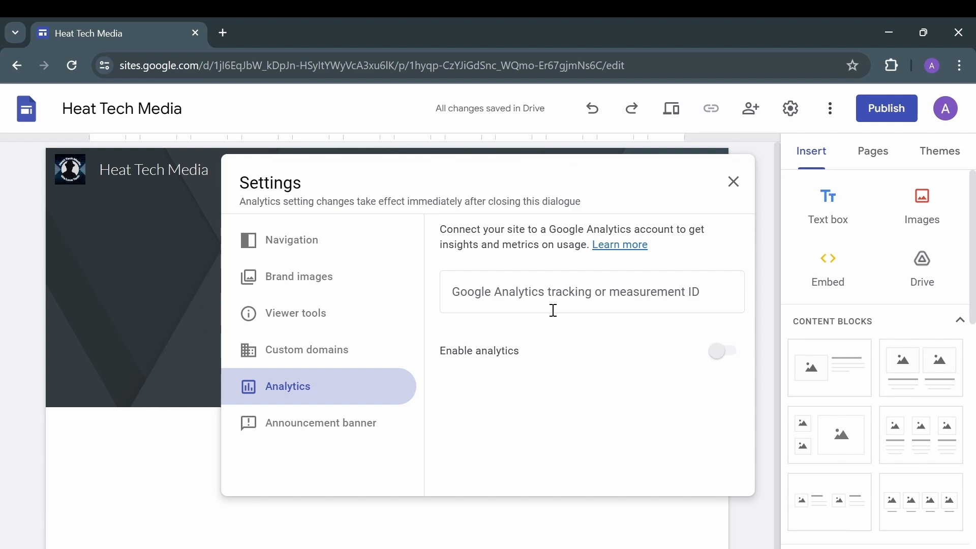
{"action": "left_click", "coordinate": [316, 432]}
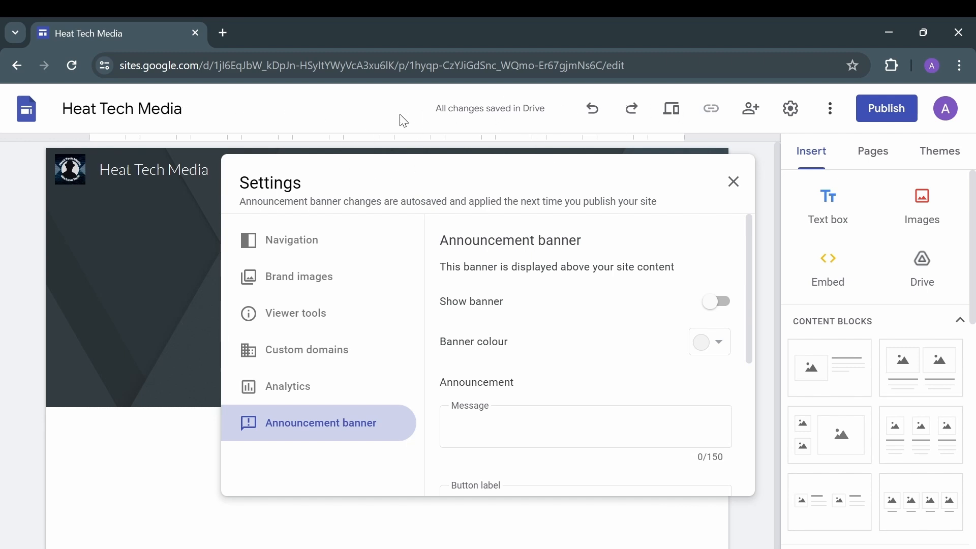
{"action": "left_click", "coordinate": [487, 433]}
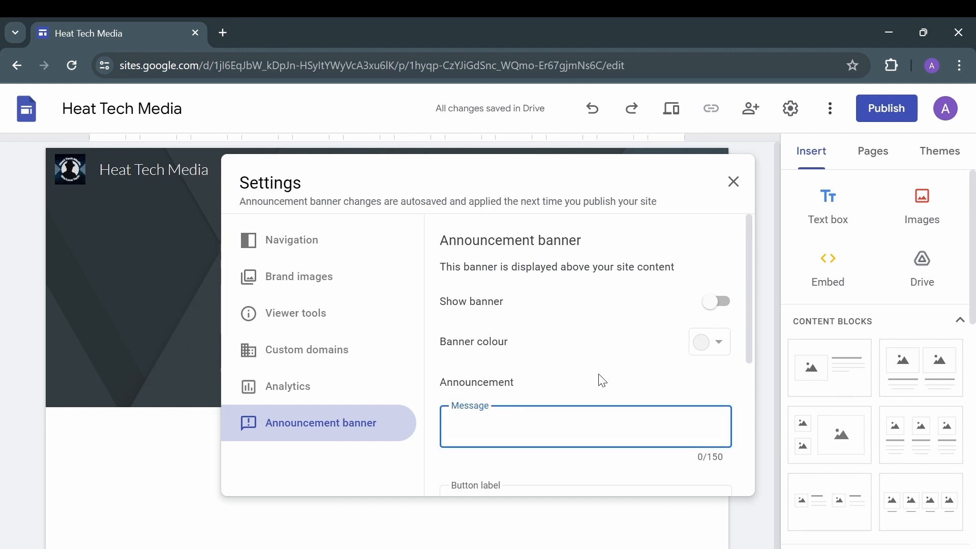
{"action": "scroll", "coordinate": [641, 355], "scroll_direction": "down", "scroll_amount": 2}
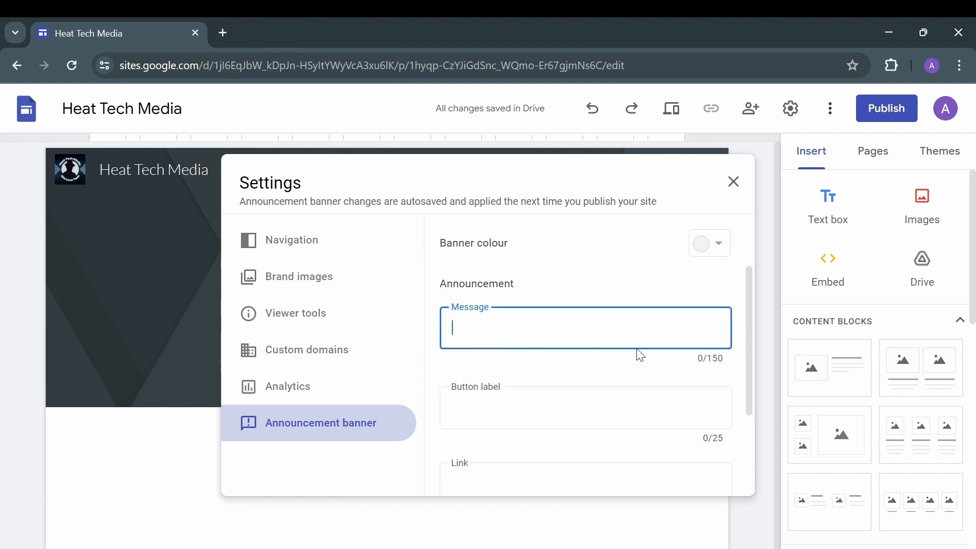
{"action": "scroll", "coordinate": [633, 350], "scroll_direction": "down", "scroll_amount": 1}
{"action": "scroll", "coordinate": [475, 371], "scroll_direction": "down", "scroll_amount": 2}
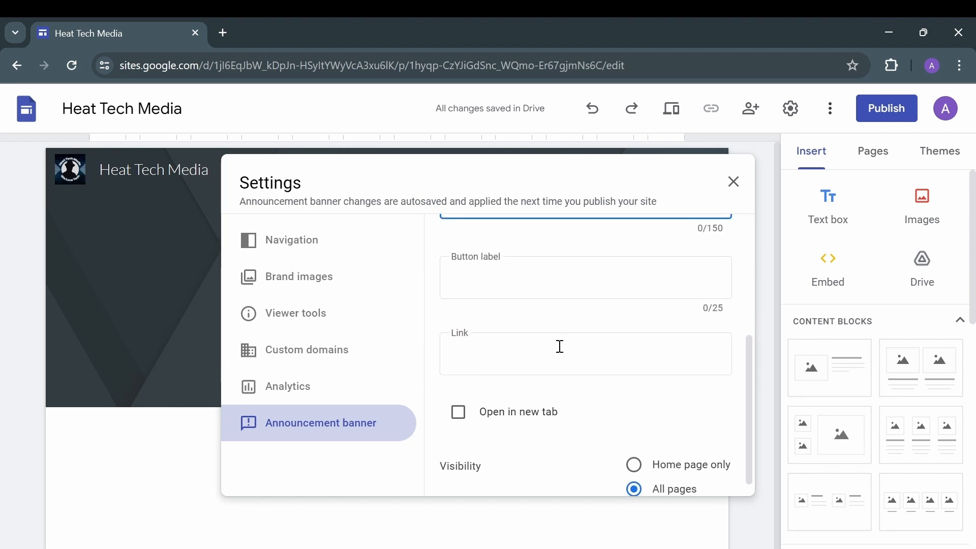
{"action": "scroll", "coordinate": [561, 346], "scroll_direction": "down", "scroll_amount": 1}
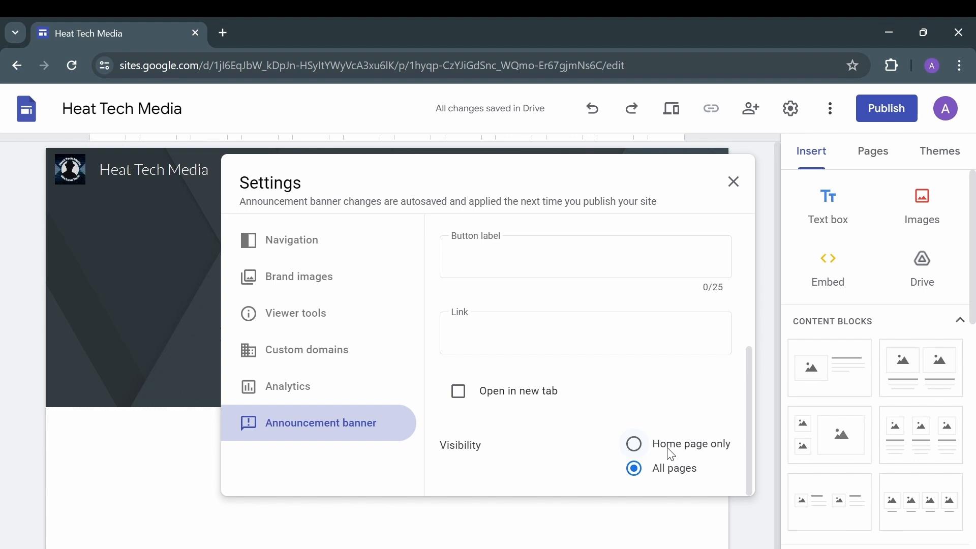
{"action": "scroll", "coordinate": [638, 387], "scroll_direction": "up", "scroll_amount": 3}
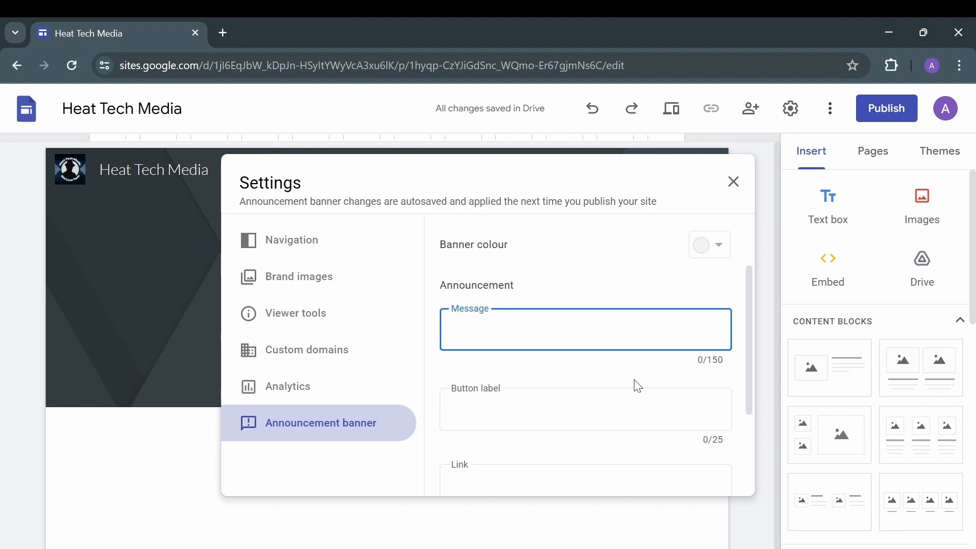
{"action": "scroll", "coordinate": [621, 322], "scroll_direction": "up", "scroll_amount": 3}
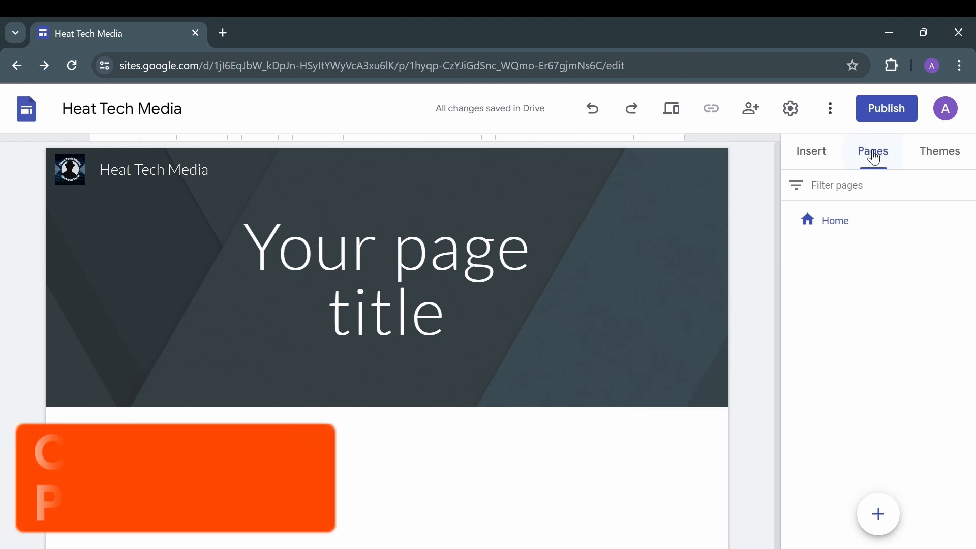
Add a new page named "Smartphones" to the site.
{"action": "mouse_move", "coordinate": [882, 518]}
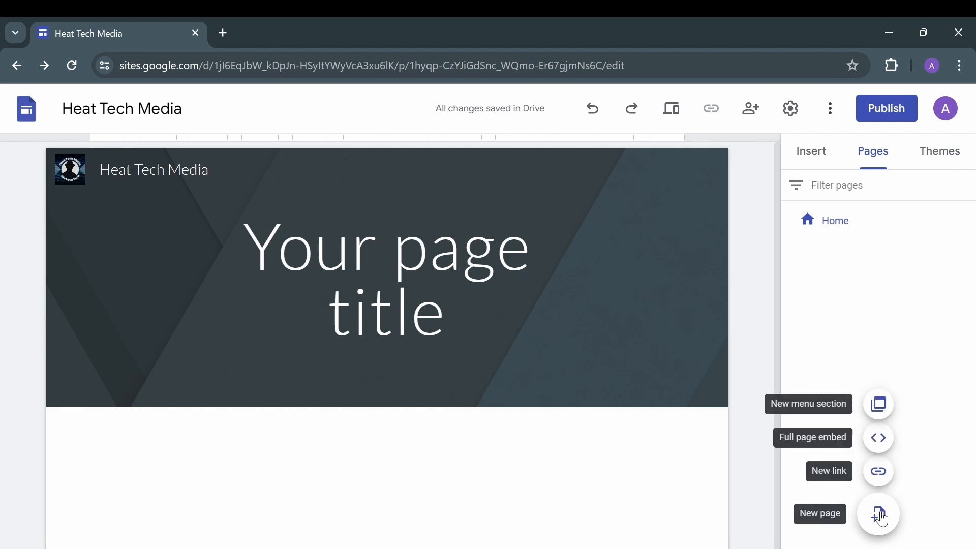
{"action": "left_click", "coordinate": [882, 517]}
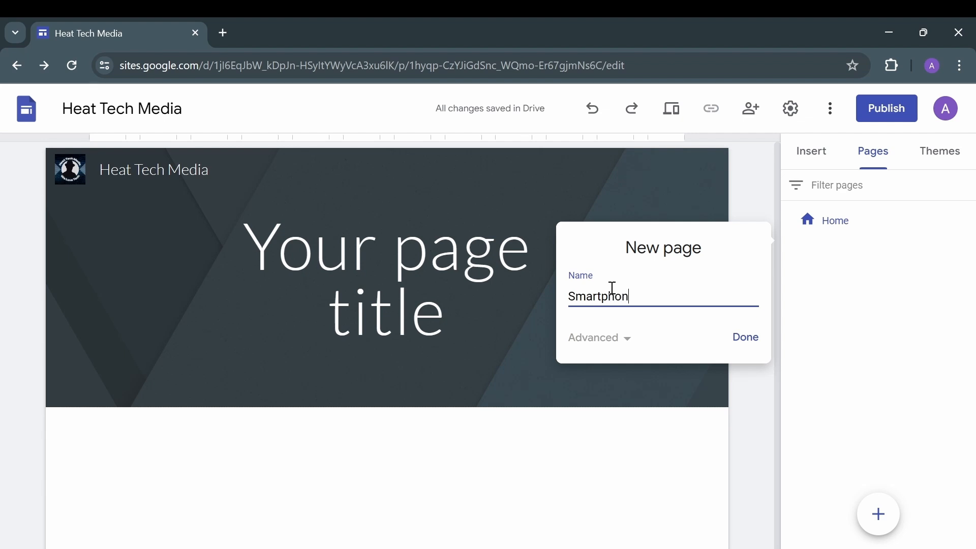
{"action": "left_click", "coordinate": [744, 349]}
Add two more pages to the site, named "Applications" and "Troubleshooting".
{"action": "left_click", "coordinate": [870, 516]}
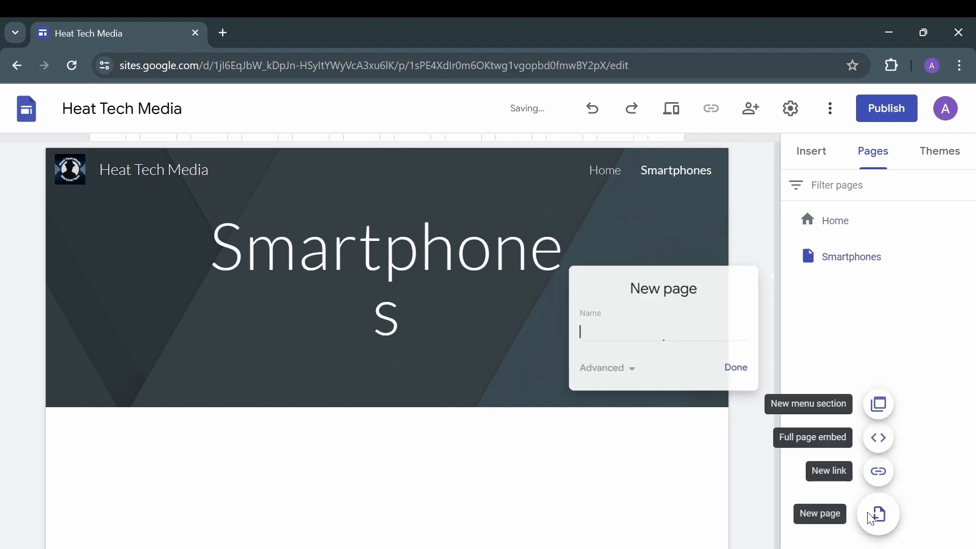
{"action": "type", "text": "Applications"}
{"action": "left_click", "coordinate": [744, 374]}
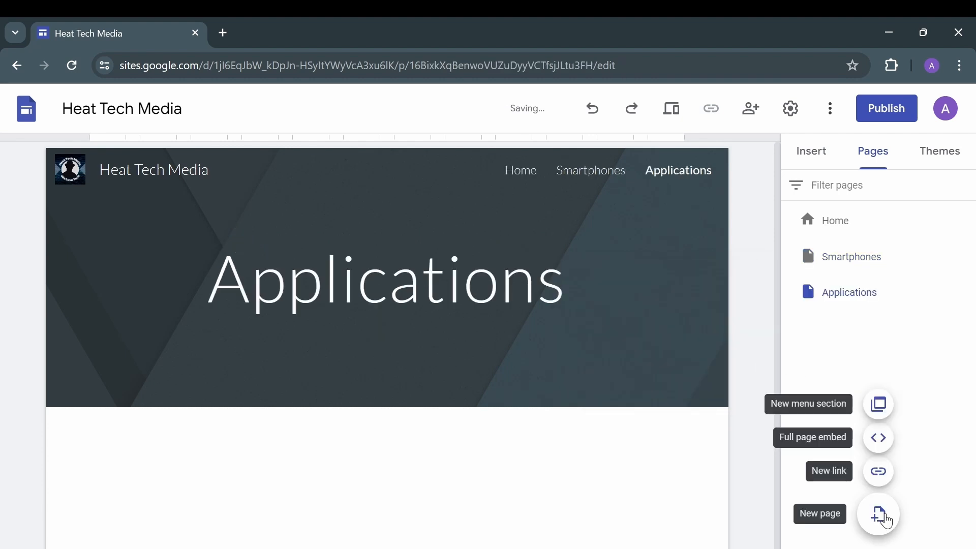
{"action": "left_click", "coordinate": [885, 520]}
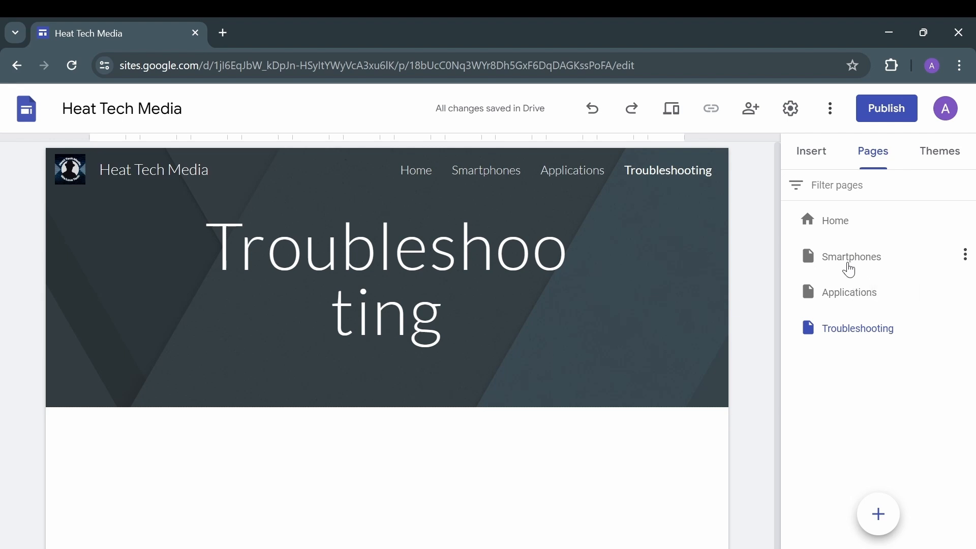
Add a new page named "Inside the Box?" to the site.
{"action": "mouse_move", "coordinate": [873, 513]}
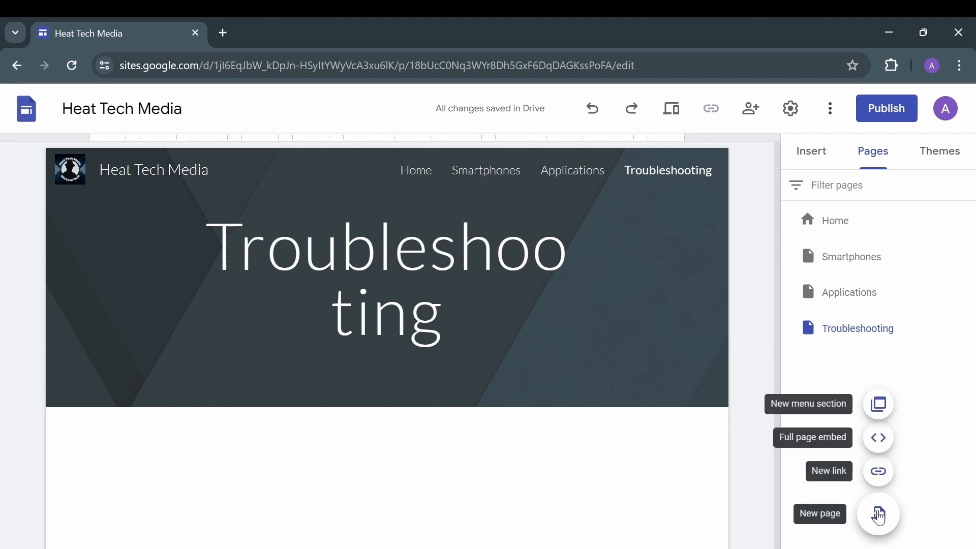
{"action": "left_click", "coordinate": [875, 514]}
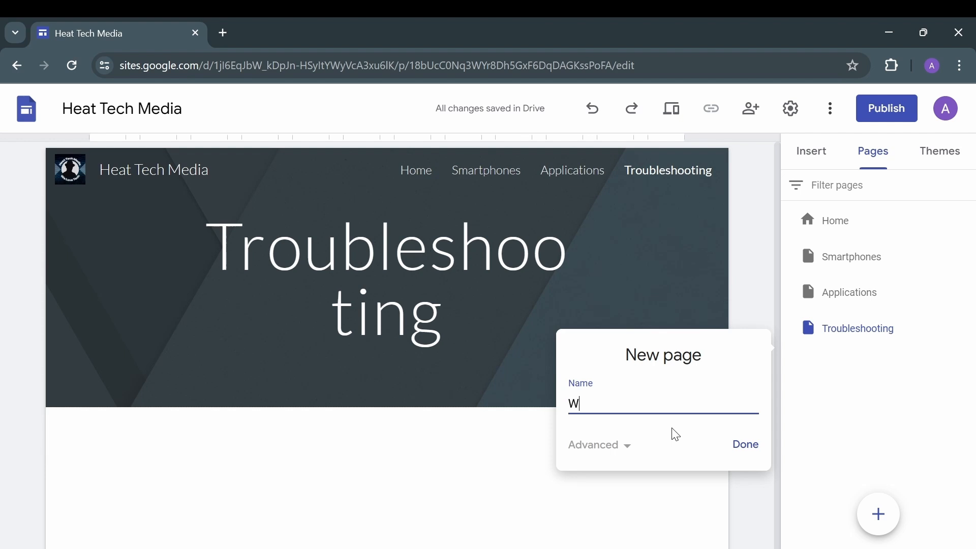
{"action": "key", "text": "BackSpace"}
{"action": "key", "text": "BackSpace"}
{"action": "key", "text": "BackSpace"}
{"action": "key", "text": "BackSpace"}
{"action": "key", "text": "BackSpace"}
{"action": "key", "text": "BackSpace"}
{"action": "key", "text": "BackSpace"}
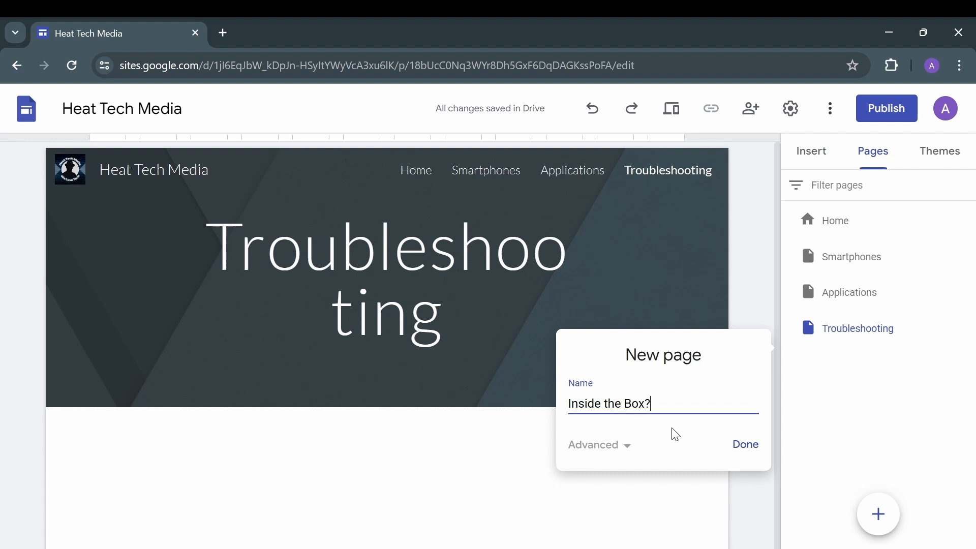
{"action": "left_click", "coordinate": [734, 450]}
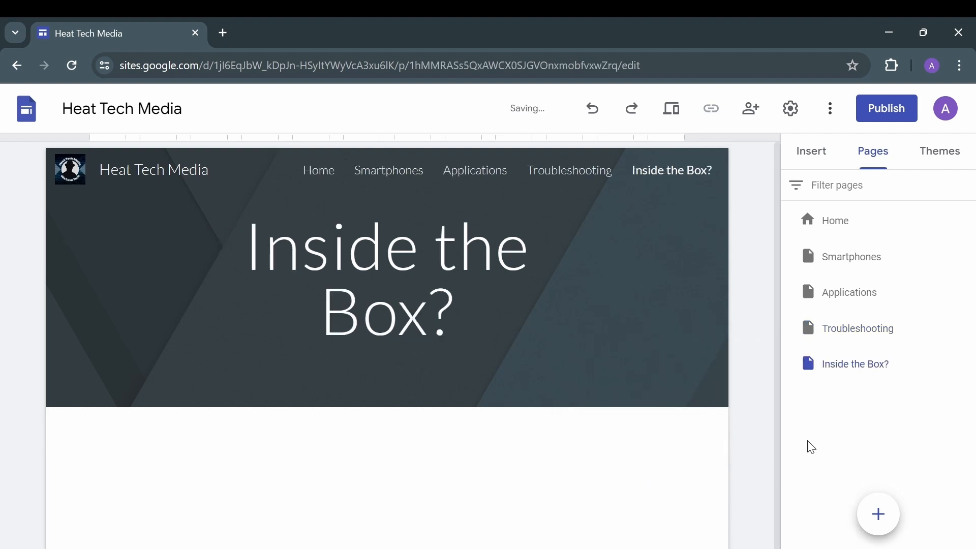
Nest the "Inside the Box?" page under Smartphones and check the site navigation, including the Applications and Troubleshooting pages.
{"action": "left_click_drag", "start_coordinate": [858, 360], "coordinate": [861, 257]}
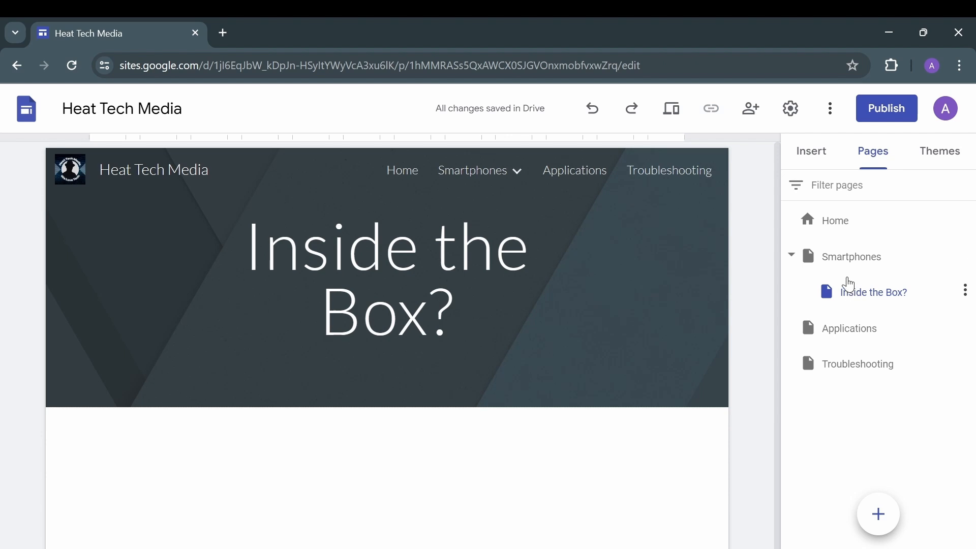
{"action": "left_click", "coordinate": [791, 255]}
{"action": "mouse_move", "coordinate": [446, 171]}
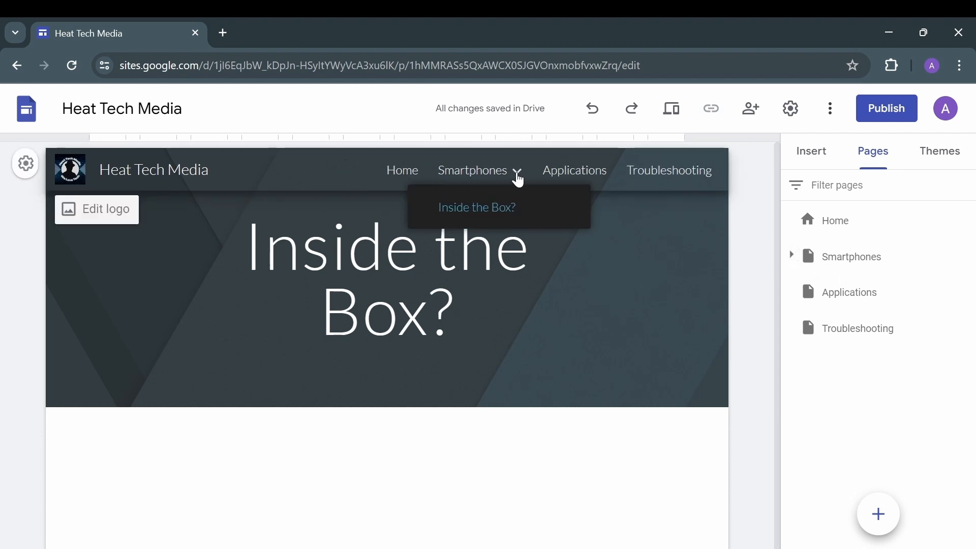
{"action": "left_click", "coordinate": [518, 174]}
{"action": "left_click", "coordinate": [518, 173]}
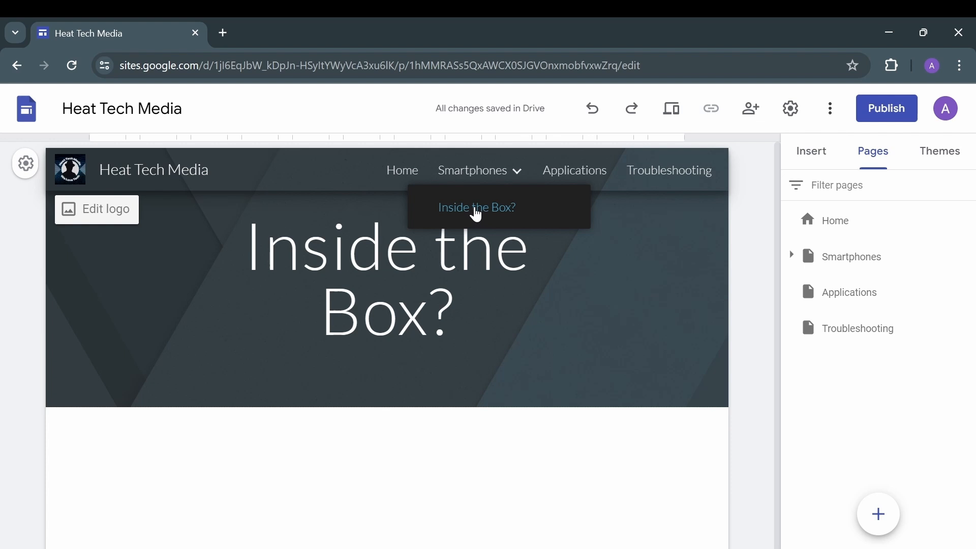
{"action": "left_click", "coordinate": [567, 173]}
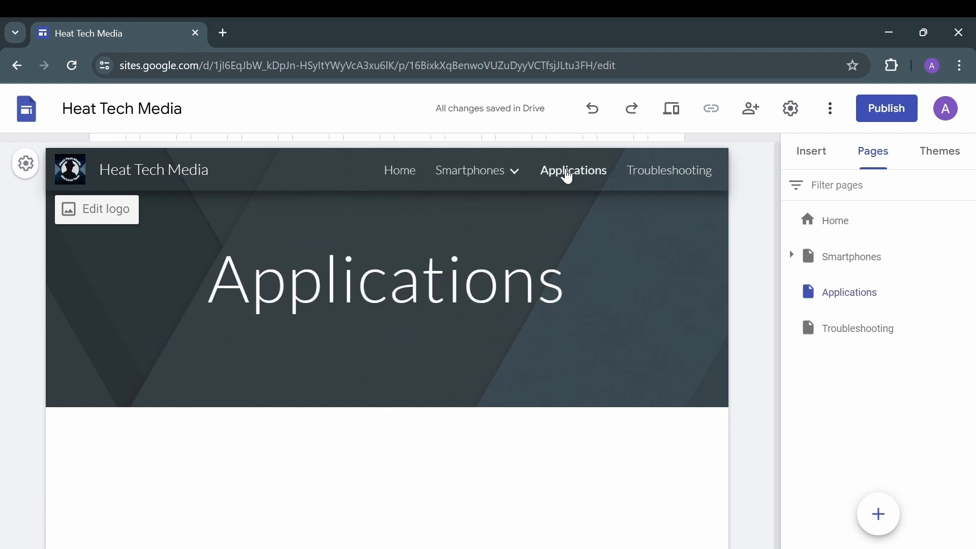
{"action": "left_click", "coordinate": [663, 171]}
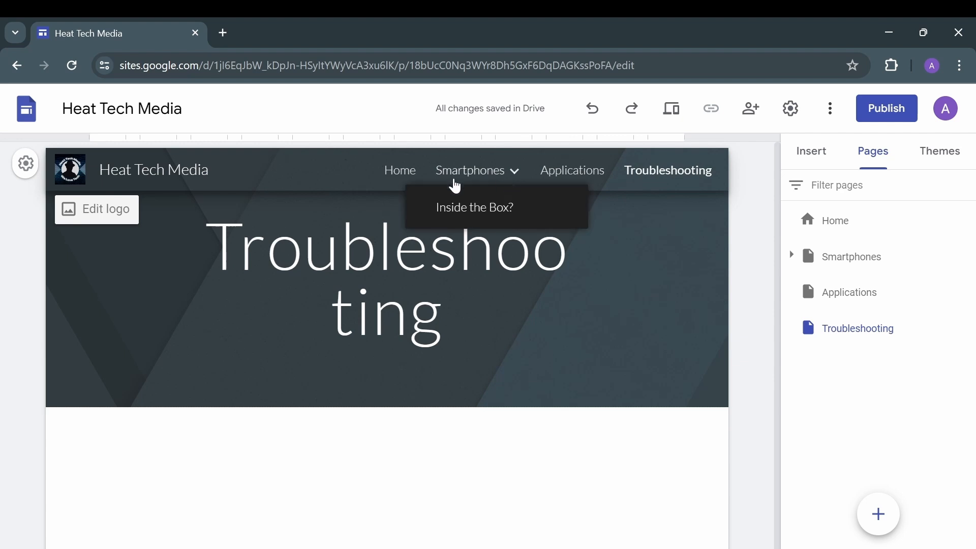
Try out the Impression theme, the Level theme with its pink color, and the Vision theme on the site.
{"action": "left_click", "coordinate": [953, 160]}
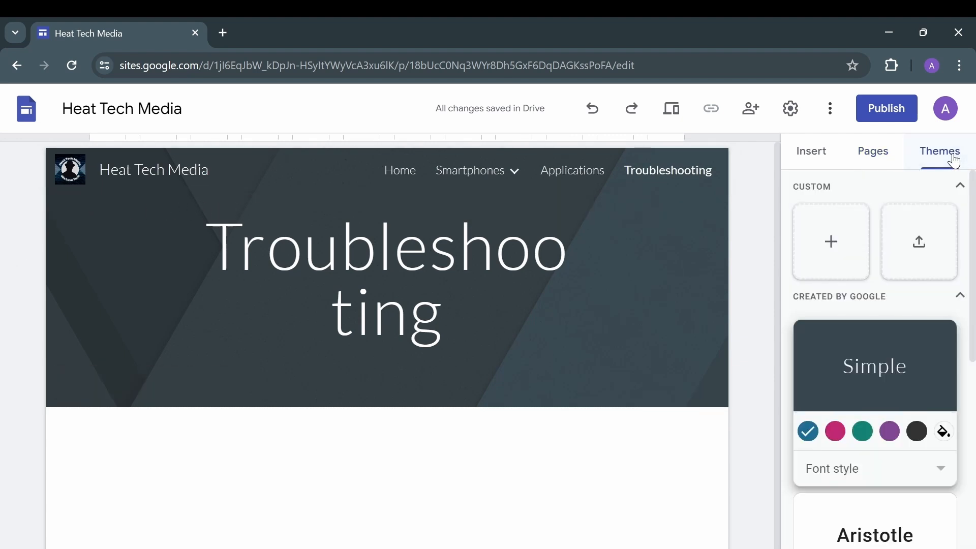
{"action": "scroll", "coordinate": [859, 283], "scroll_direction": "down", "scroll_amount": 2}
{"action": "scroll", "coordinate": [859, 282], "scroll_direction": "up", "scroll_amount": 2}
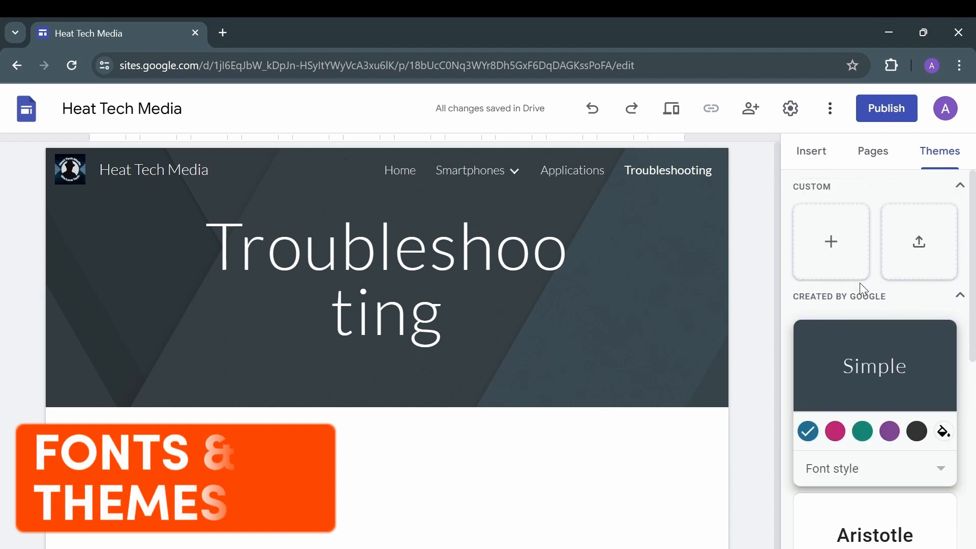
{"action": "scroll", "coordinate": [859, 283], "scroll_direction": "down", "scroll_amount": 4}
{"action": "scroll", "coordinate": [860, 283], "scroll_direction": "down", "scroll_amount": 3}
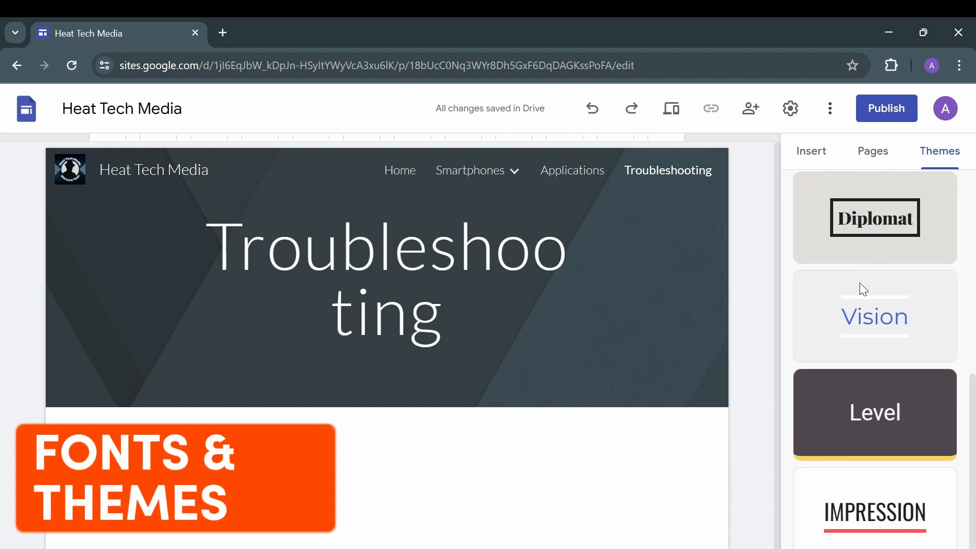
{"action": "left_click", "coordinate": [864, 516]}
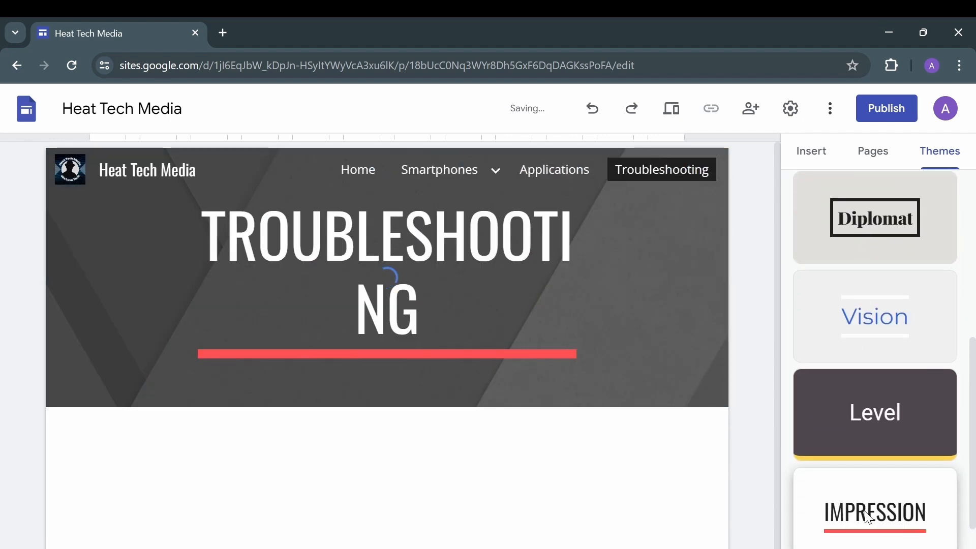
{"action": "left_click", "coordinate": [867, 414]}
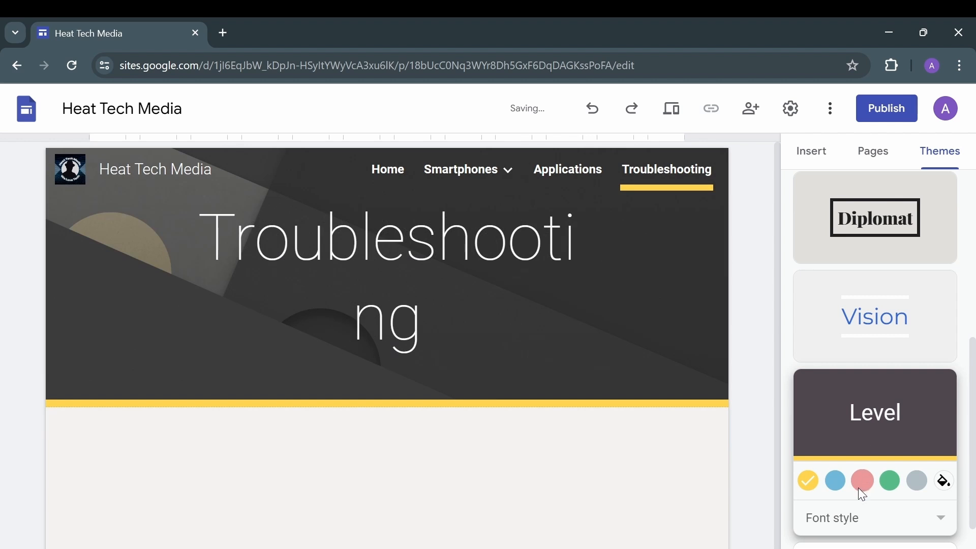
{"action": "left_click", "coordinate": [858, 487]}
{"action": "scroll", "coordinate": [865, 473], "scroll_direction": "up", "scroll_amount": 3}
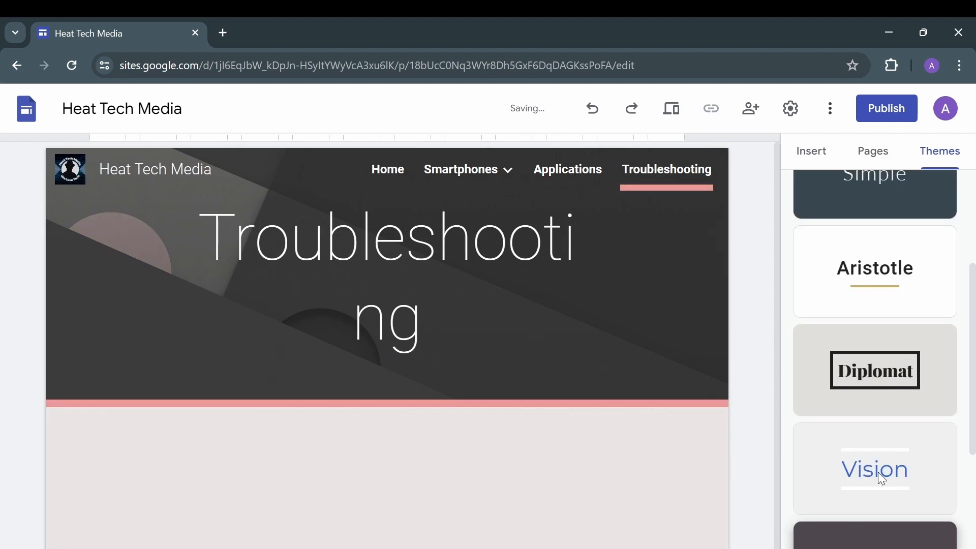
{"action": "left_click", "coordinate": [877, 472]}
Apply the Aristotle theme to the site with the blue color option.
{"action": "left_click", "coordinate": [895, 287]}
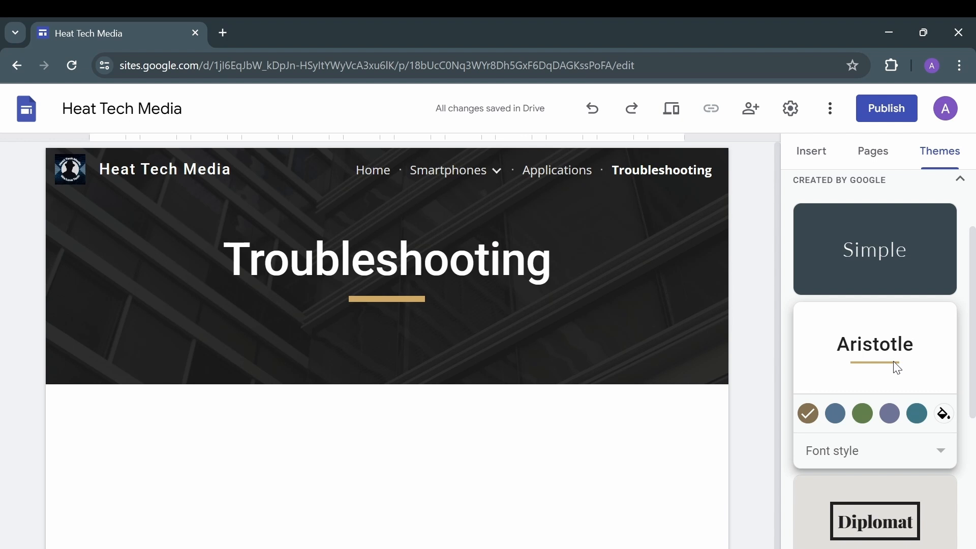
{"action": "left_click", "coordinate": [835, 413]}
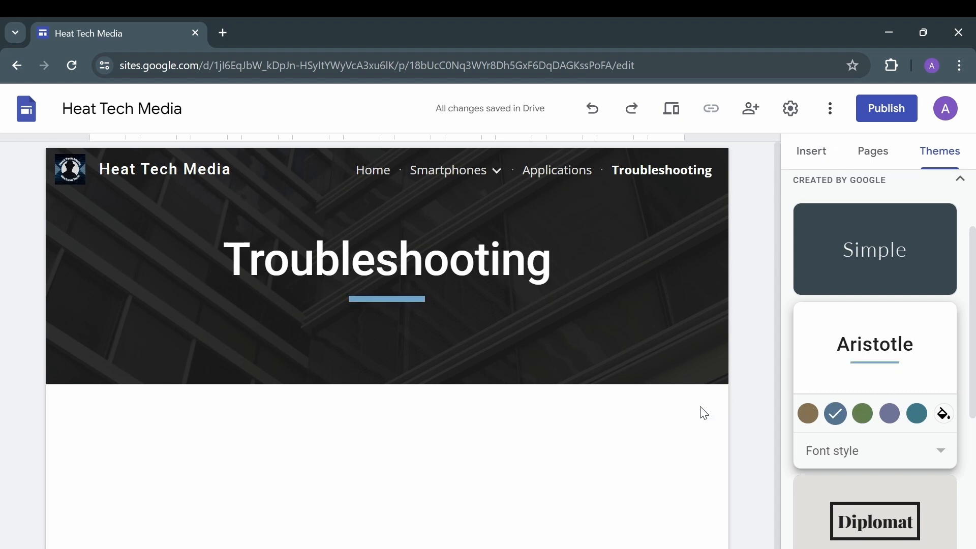
{"action": "scroll", "coordinate": [701, 419], "scroll_direction": "down", "scroll_amount": 1}
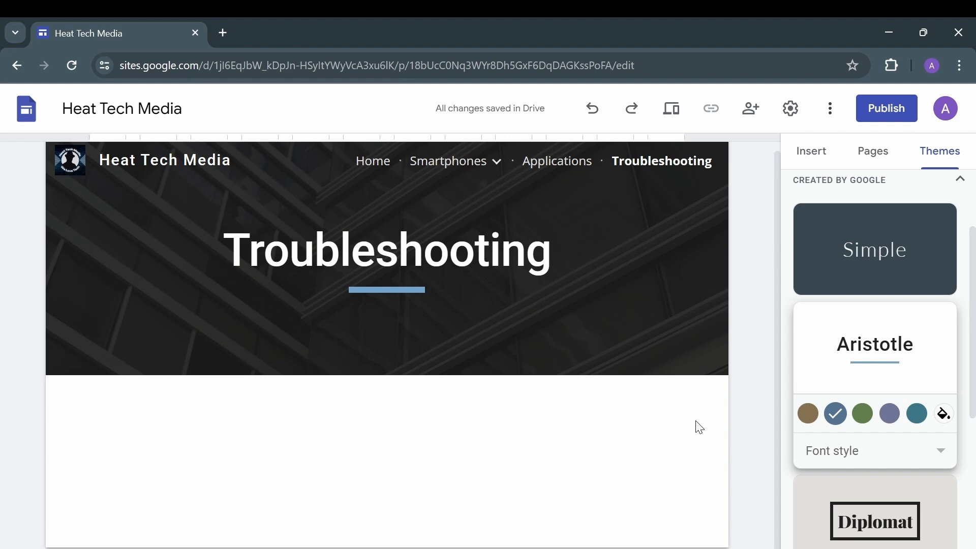
{"action": "scroll", "coordinate": [700, 427], "scroll_direction": "up", "scroll_amount": 1}
Insert the content block with a single image beside a heading and text below the Home page header.
{"action": "left_click", "coordinate": [367, 170]}
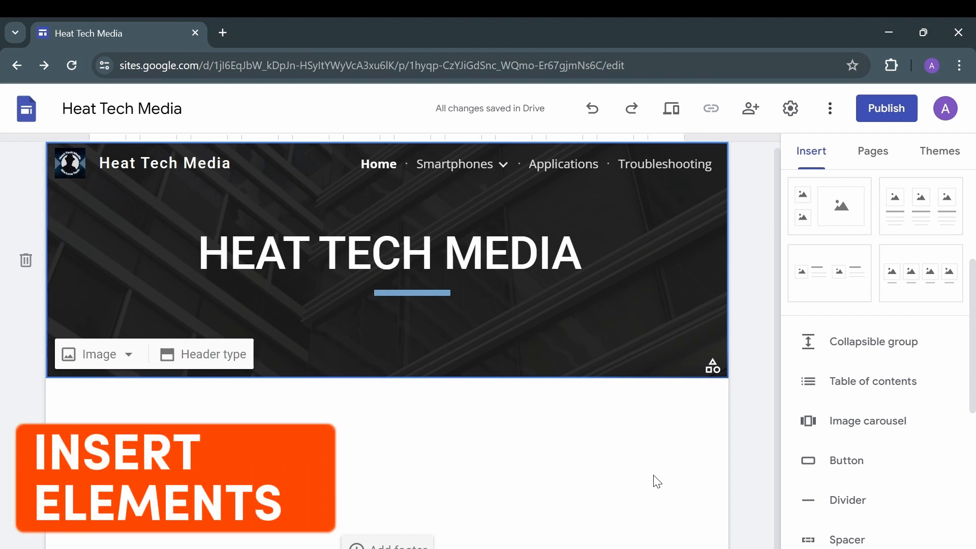
{"action": "scroll", "coordinate": [896, 267], "scroll_direction": "up", "scroll_amount": 5}
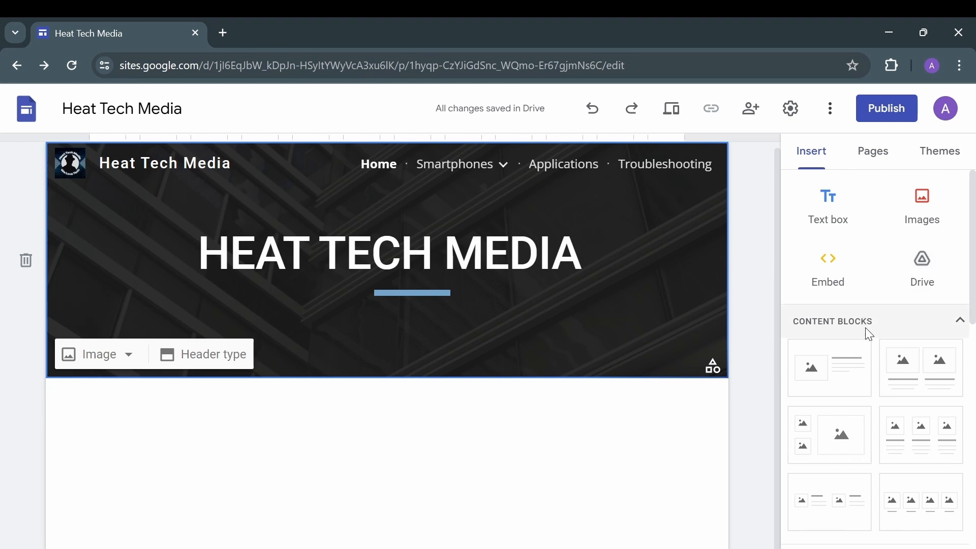
{"action": "scroll", "coordinate": [867, 328], "scroll_direction": "down", "scroll_amount": 2}
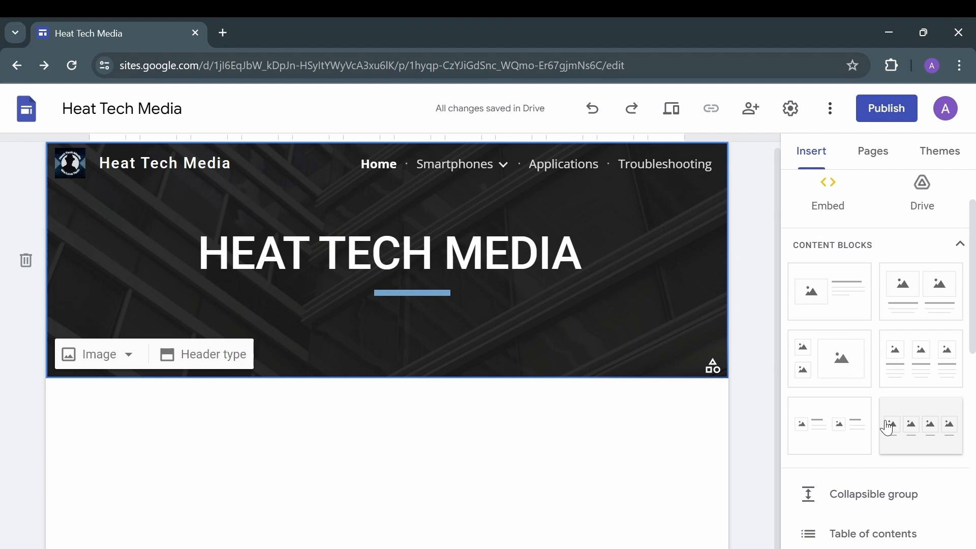
{"action": "left_click", "coordinate": [818, 299]}
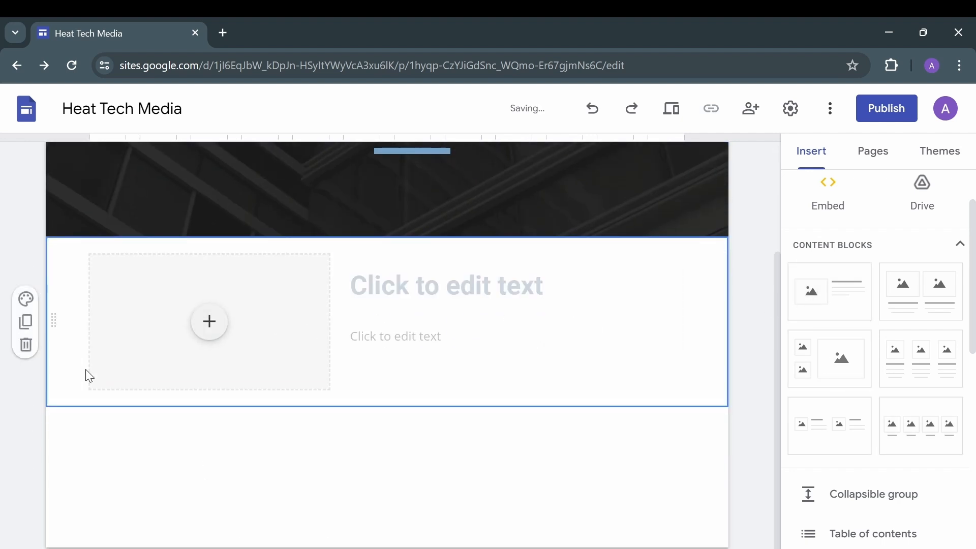
{"action": "left_click", "coordinate": [446, 289]}
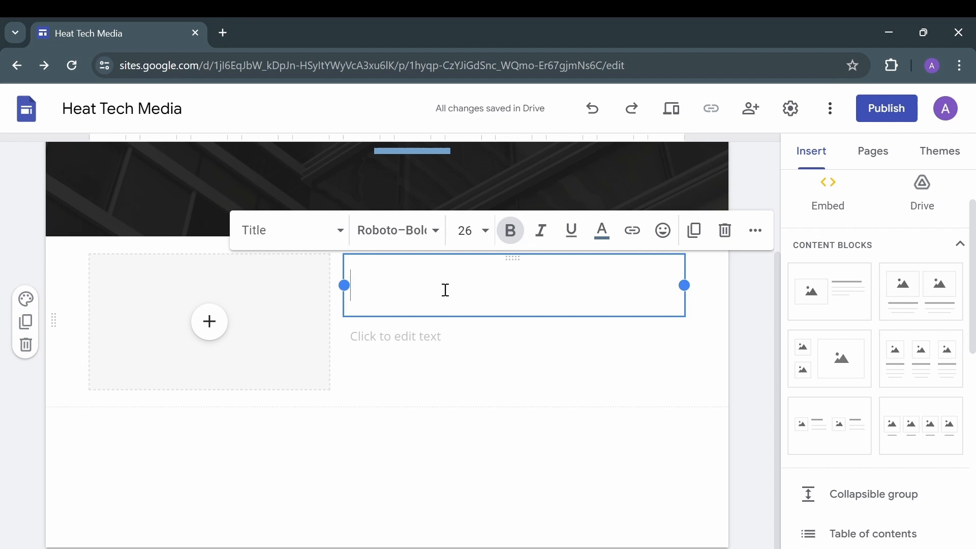
{"action": "left_click", "coordinate": [418, 336]}
Fill the block's image placeholder with the YouTube video "Easily Transfer Files Between PC and iPhone with Shared Folders".
{"action": "left_click", "coordinate": [209, 325]}
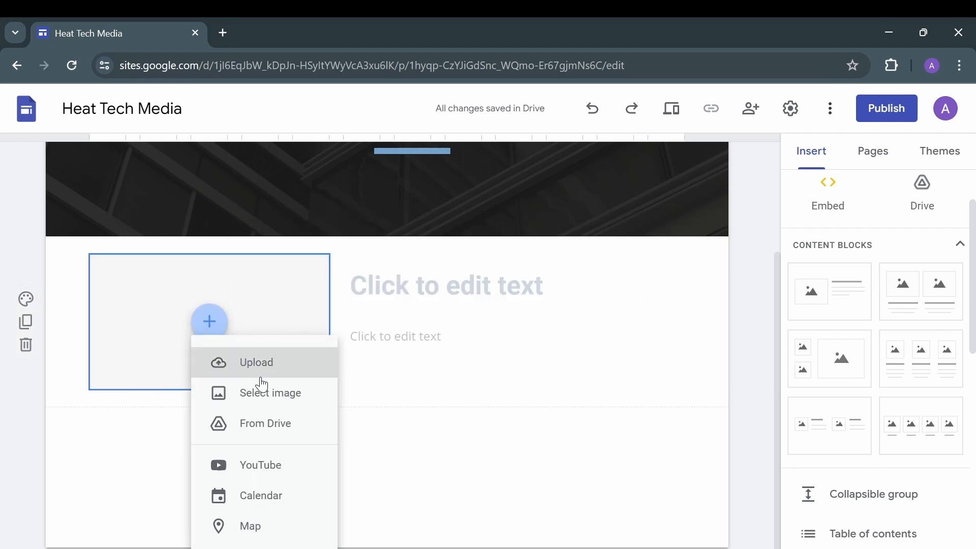
{"action": "left_click", "coordinate": [285, 471]}
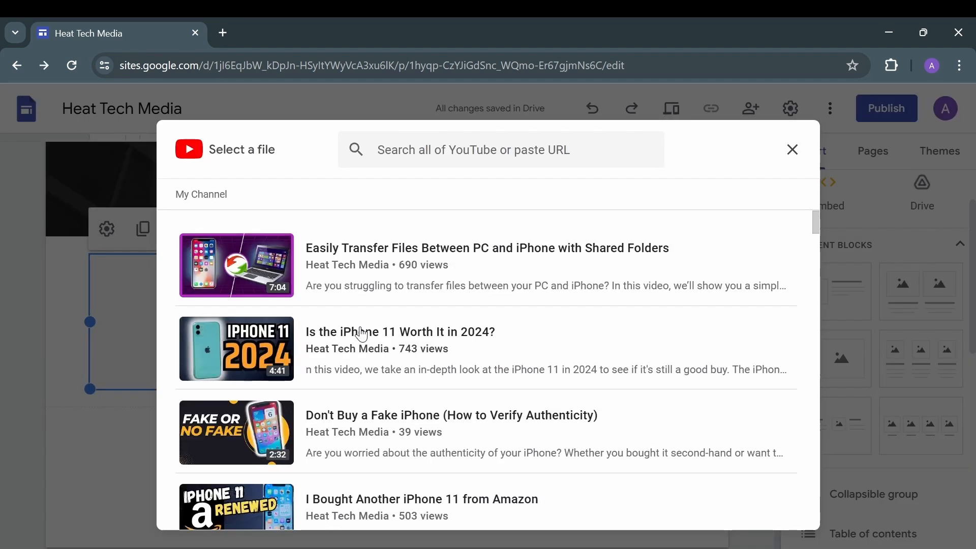
{"action": "left_click", "coordinate": [238, 268]}
{"action": "left_click", "coordinate": [775, 506]}
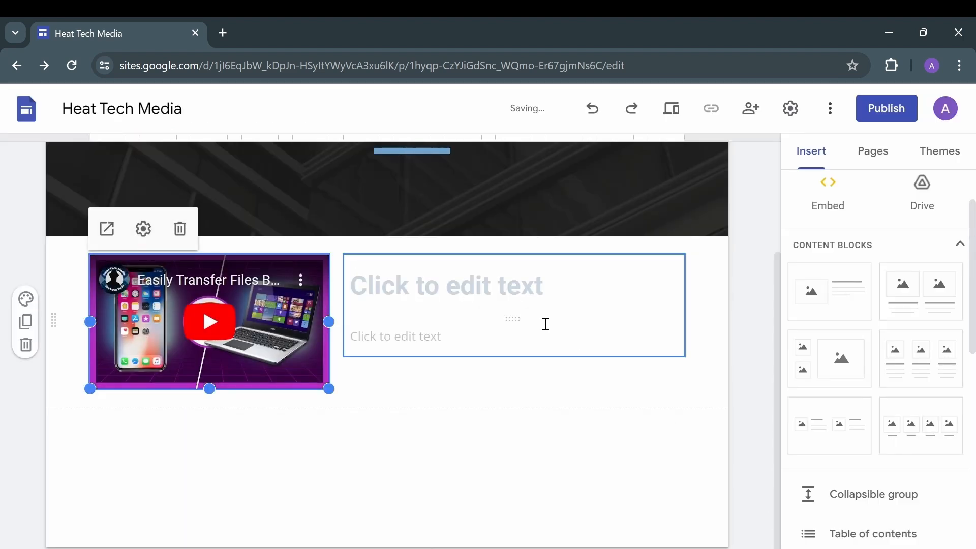
Enter "How to transfer to your Iphone" as the title text beside the video.
{"action": "left_click", "coordinate": [463, 293]}
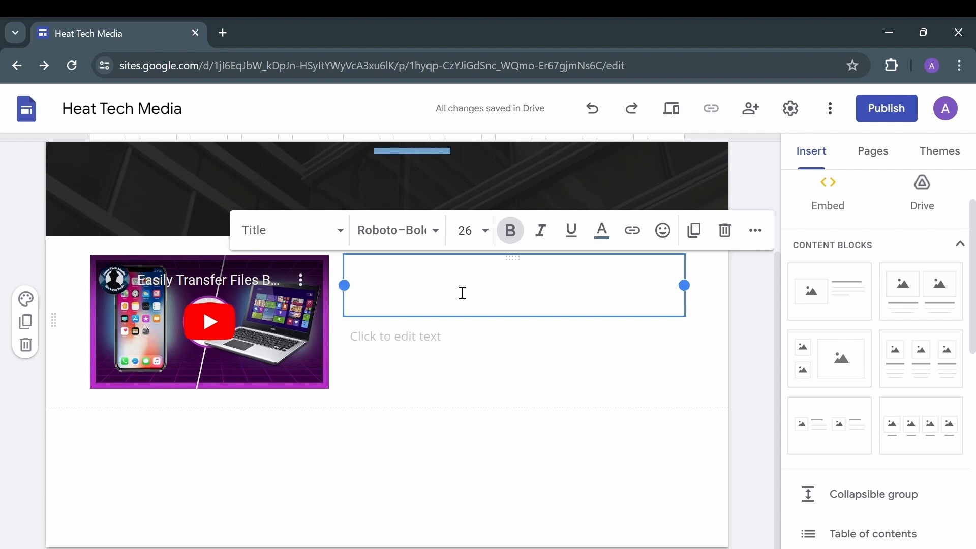
{"action": "type", "text": "hOW"}
{"action": "key", "text": "BackSpace"}
{"action": "key", "text": "BackSpace"}
{"action": "key", "text": "BackSpace"}
{"action": "type", "text": "How to transfer to you"}
{"action": "key", "text": "BackSpace"}
{"action": "key", "text": "BackSpace"}
{"action": "key", "text": "BackSpace"}
{"action": "type", "text": "to your Iphone"}
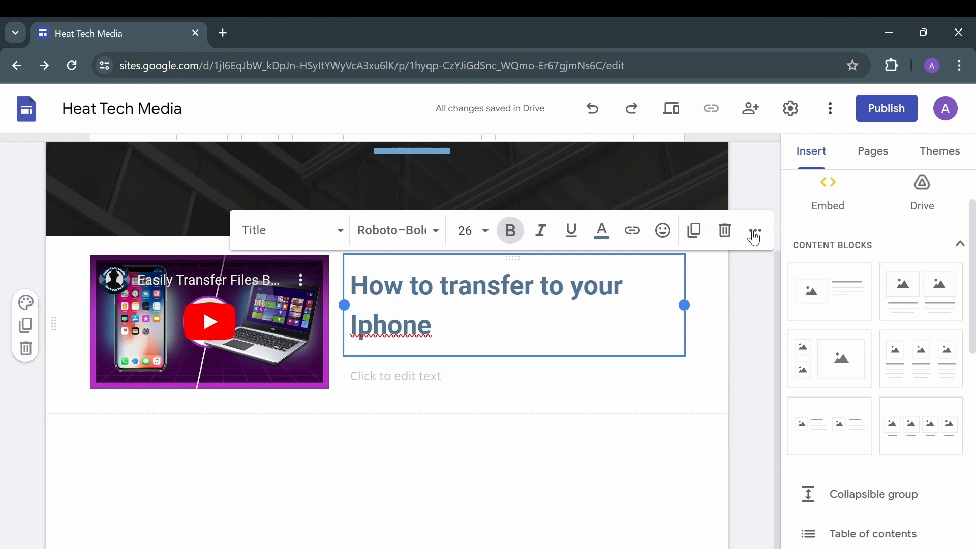
Try to shrink the title beside the video with font sizes 18 and 12, and try to widen its text box.
{"action": "left_click", "coordinate": [465, 230]}
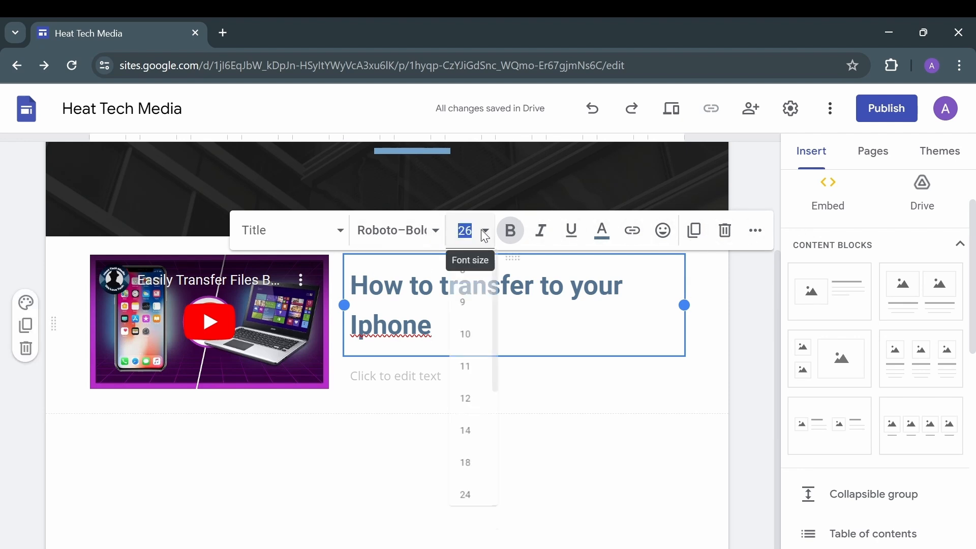
{"action": "scroll", "coordinate": [468, 473], "scroll_direction": "down", "scroll_amount": 2}
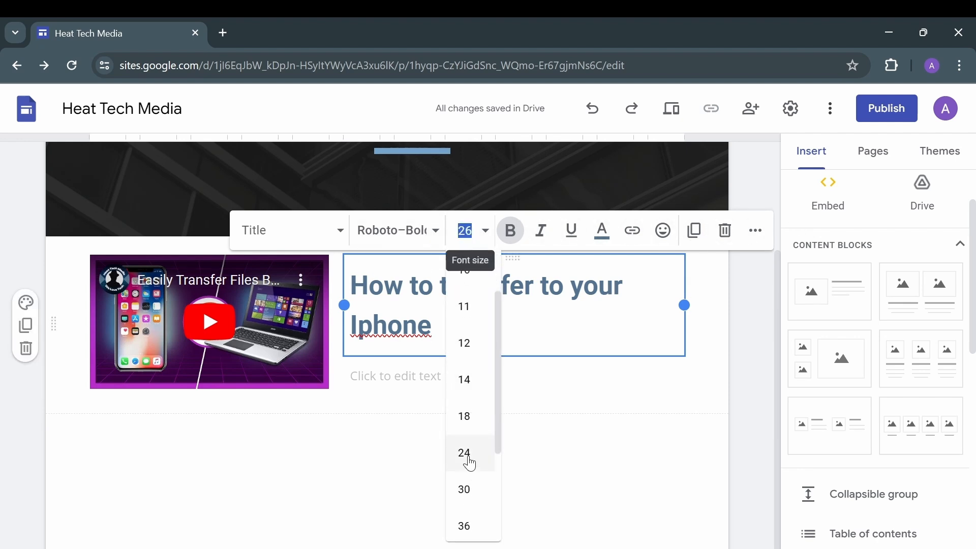
{"action": "left_click", "coordinate": [465, 415]}
{"action": "left_click", "coordinate": [484, 231]}
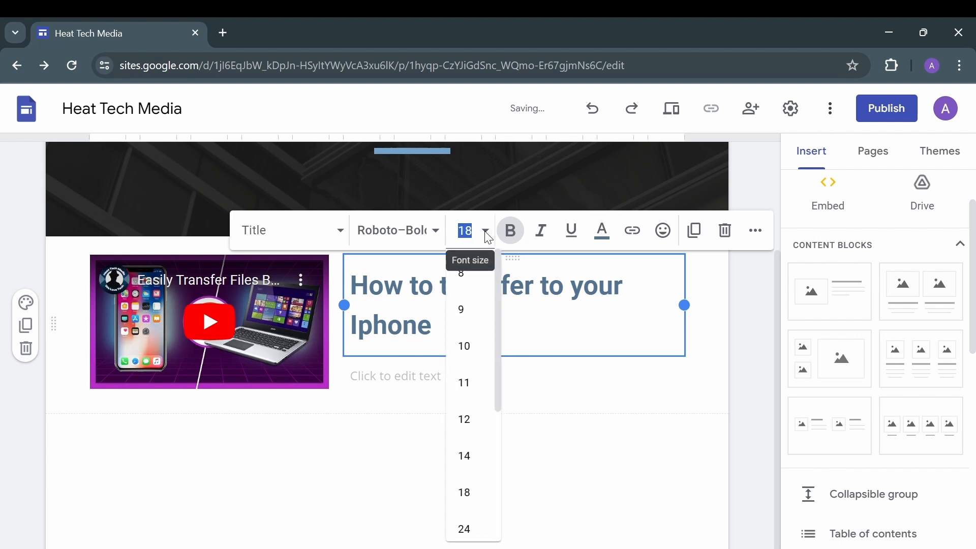
{"action": "left_click", "coordinate": [466, 418]}
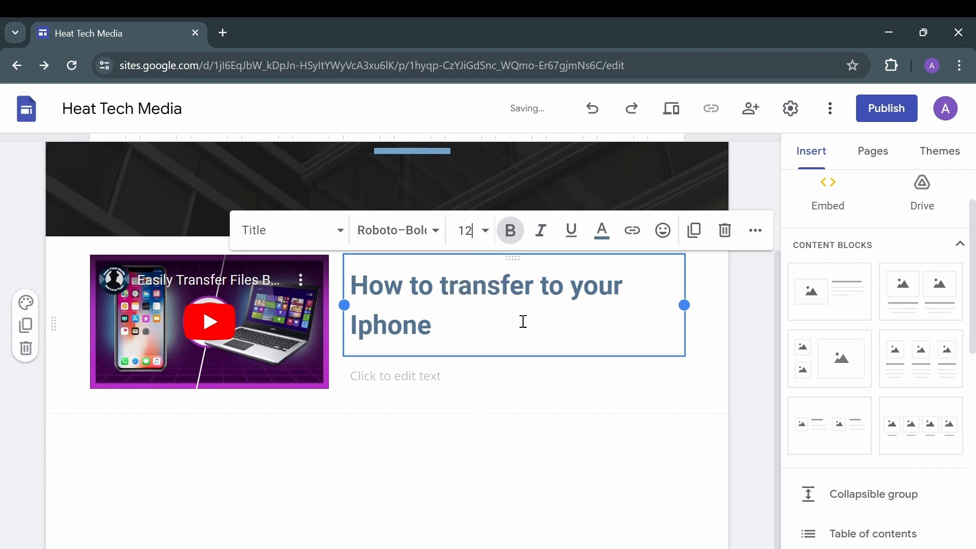
{"action": "left_click_drag", "start_coordinate": [683, 305], "coordinate": [712, 309]}
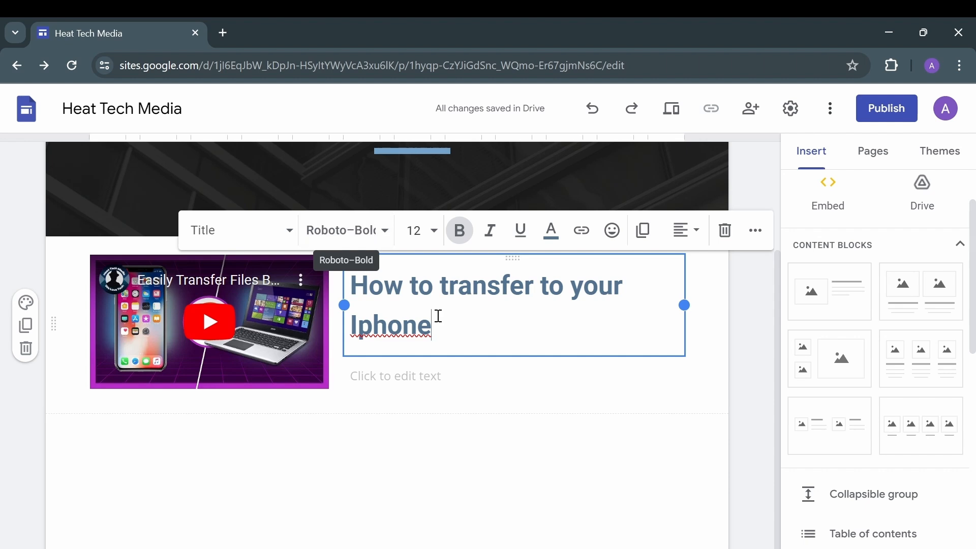
Set the font size of the entire title text beside the video to 14.
{"action": "left_click_drag", "start_coordinate": [438, 315], "coordinate": [355, 272]}
{"action": "left_click", "coordinate": [434, 231]}
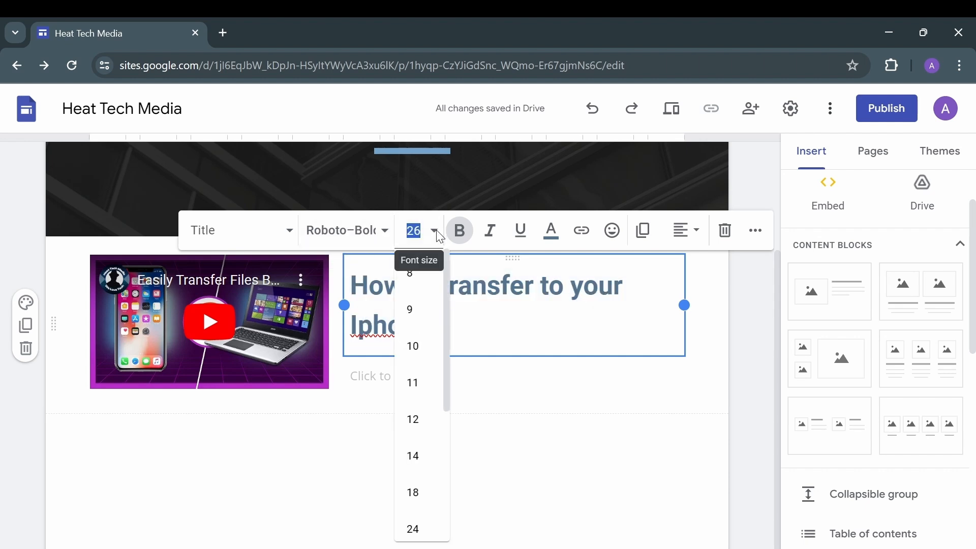
{"action": "left_click", "coordinate": [414, 457]}
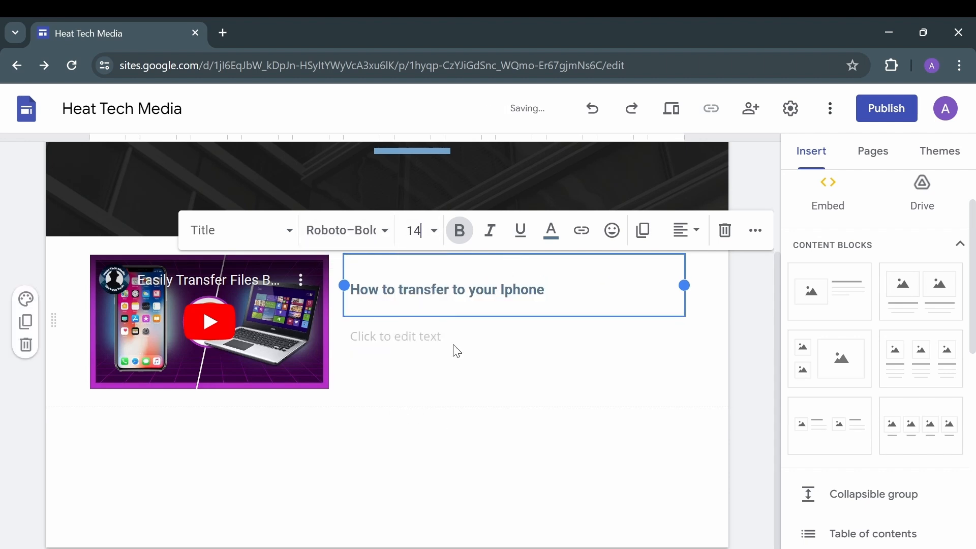
Narrow the title text box beside the video close to its text and change the title's font.
{"action": "left_click_drag", "start_coordinate": [684, 286], "coordinate": [560, 285]}
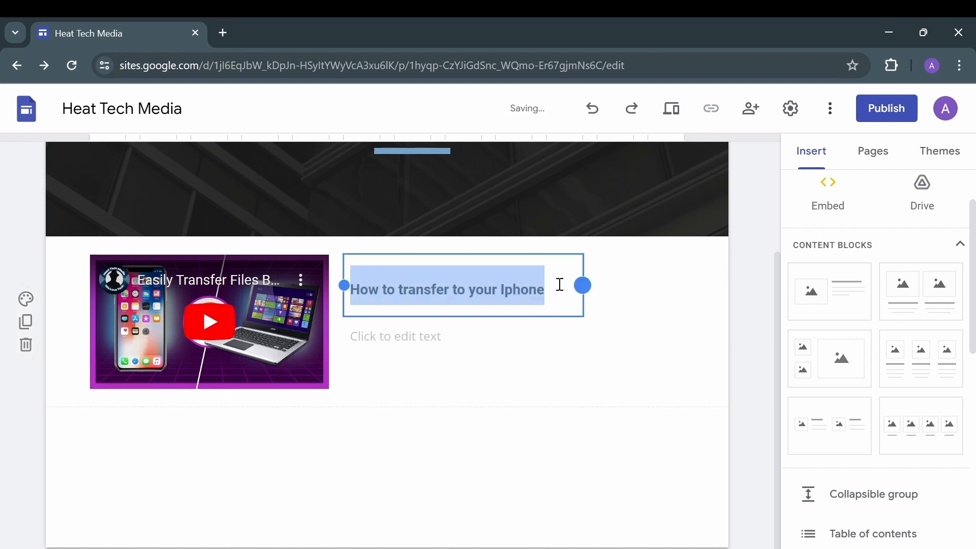
{"action": "left_click", "coordinate": [383, 232]}
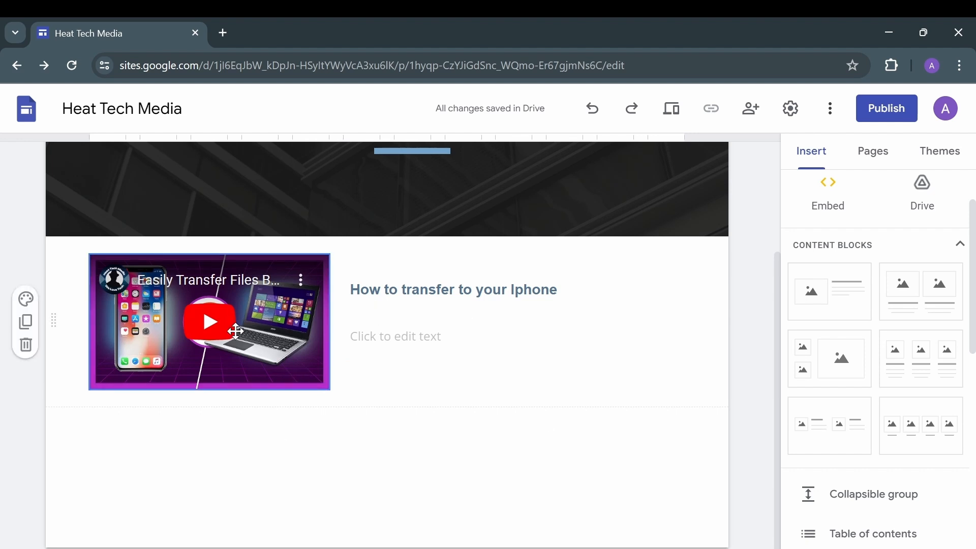
Preview the Home page at desktop, tablet and phone sizes, playing the embedded video, and exit the preview.
{"action": "left_click", "coordinate": [672, 109]}
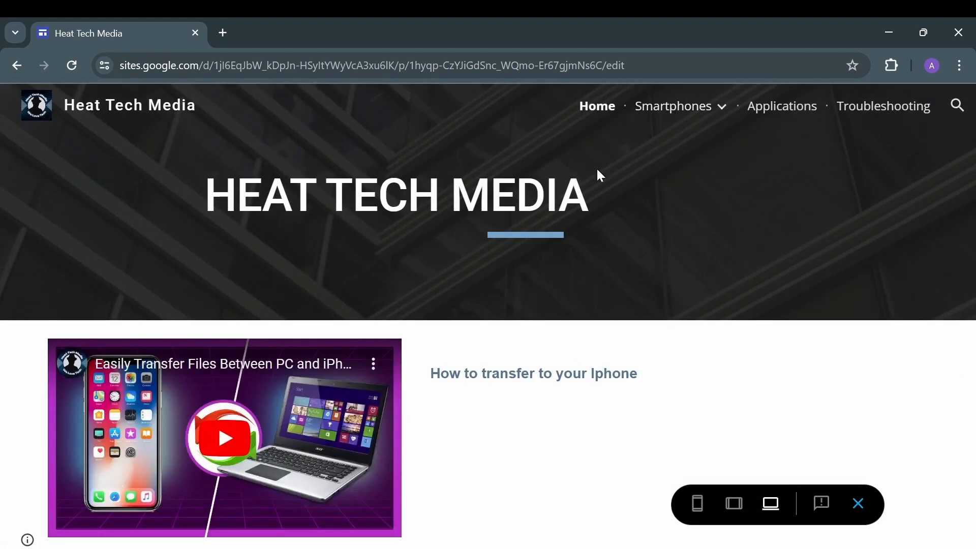
{"action": "left_click", "coordinate": [228, 446]}
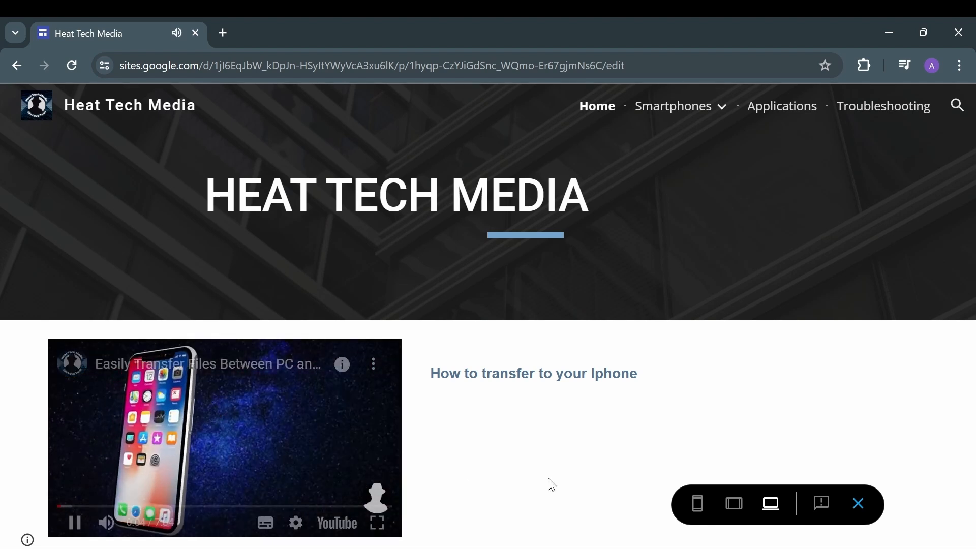
{"action": "left_click", "coordinate": [734, 504]}
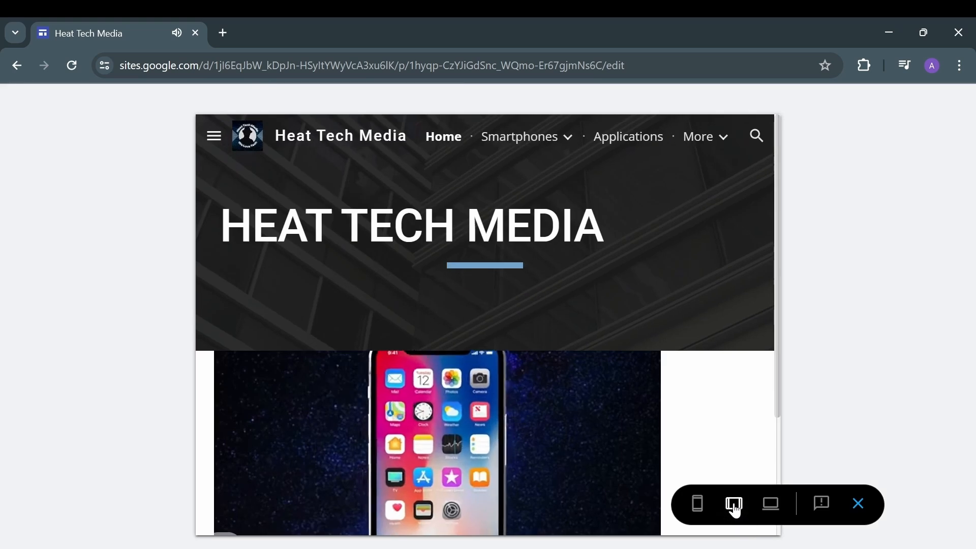
{"action": "left_click", "coordinate": [700, 511]}
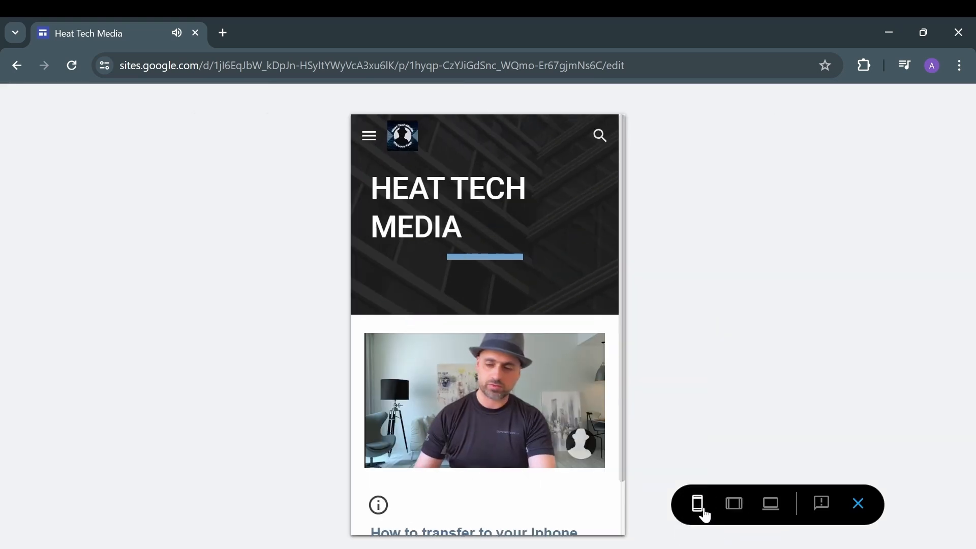
{"action": "scroll", "coordinate": [522, 243], "scroll_direction": "down", "scroll_amount": 1}
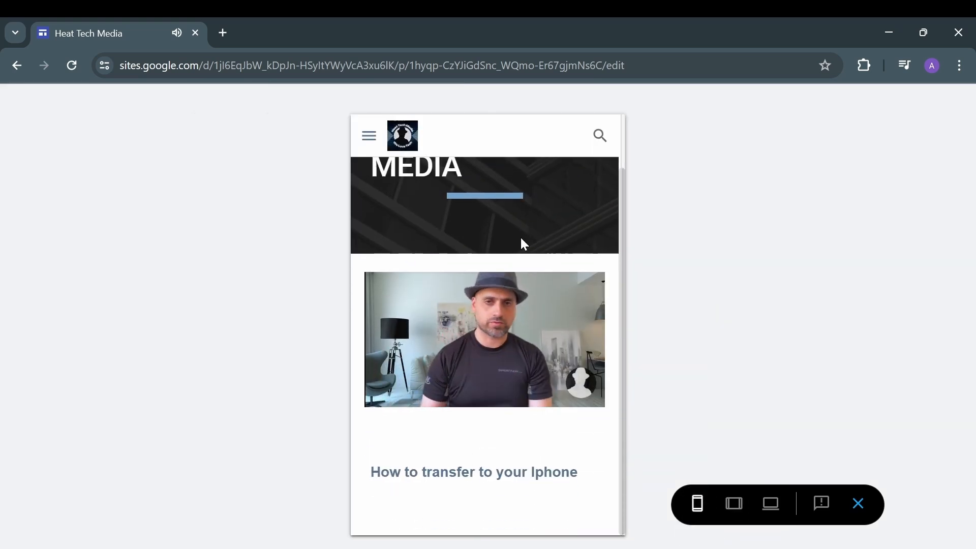
{"action": "scroll", "coordinate": [520, 237], "scroll_direction": "up", "scroll_amount": 1}
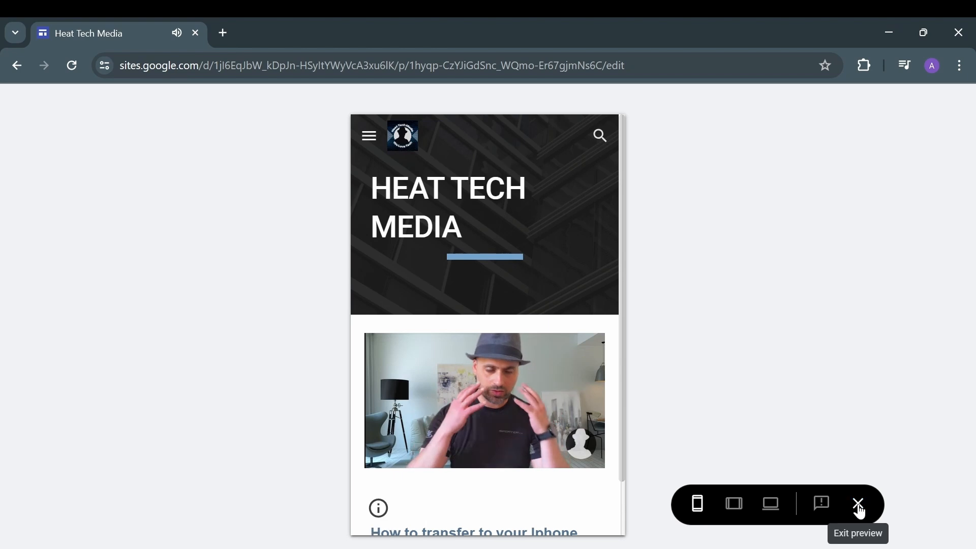
{"action": "left_click", "coordinate": [858, 506]}
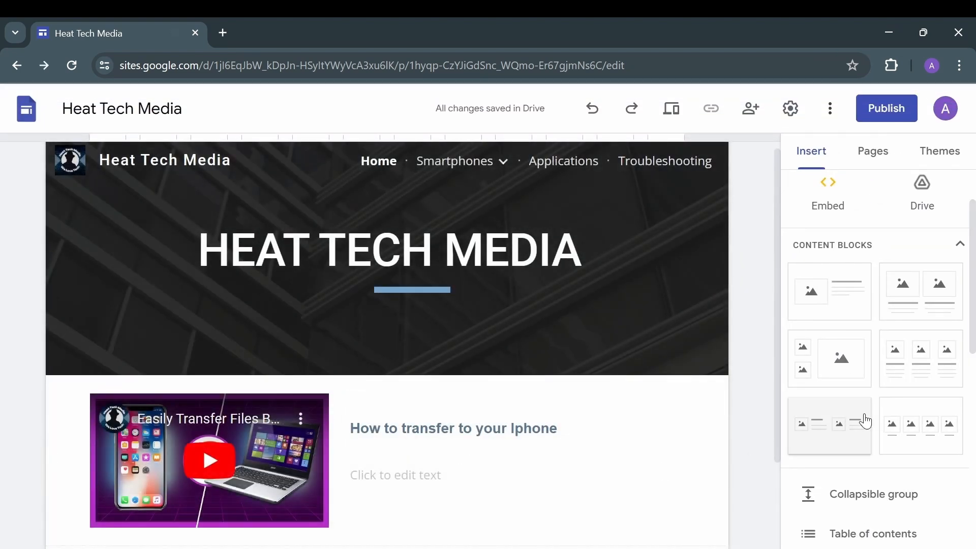
Examine the insertable components, including the image carousel and social media links dialogs and the calendar, map, Docs, Slides and Sheets items, without adding any.
{"action": "scroll", "coordinate": [885, 406], "scroll_direction": "down", "scroll_amount": 4}
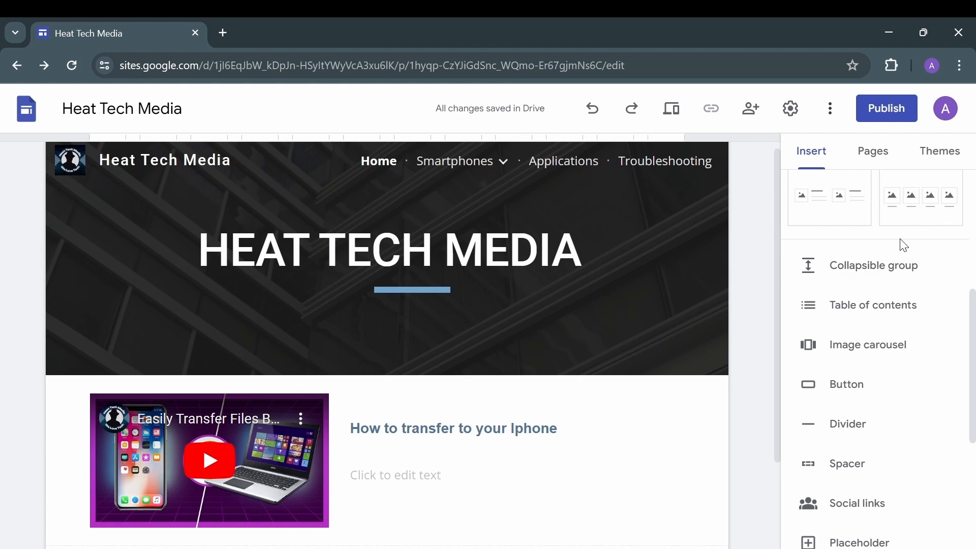
{"action": "scroll", "coordinate": [911, 348], "scroll_direction": "down", "scroll_amount": 2}
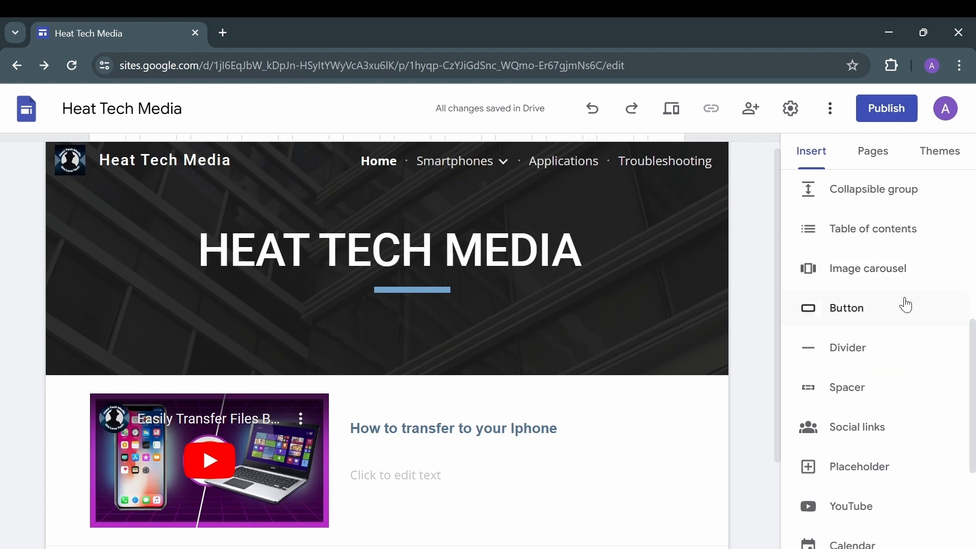
{"action": "left_click", "coordinate": [897, 272]}
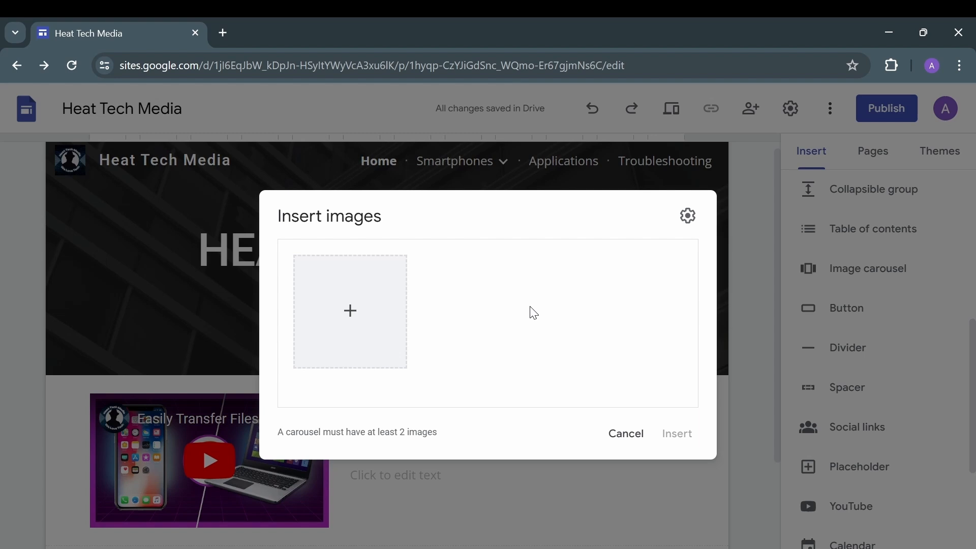
{"action": "left_click", "coordinate": [625, 434]}
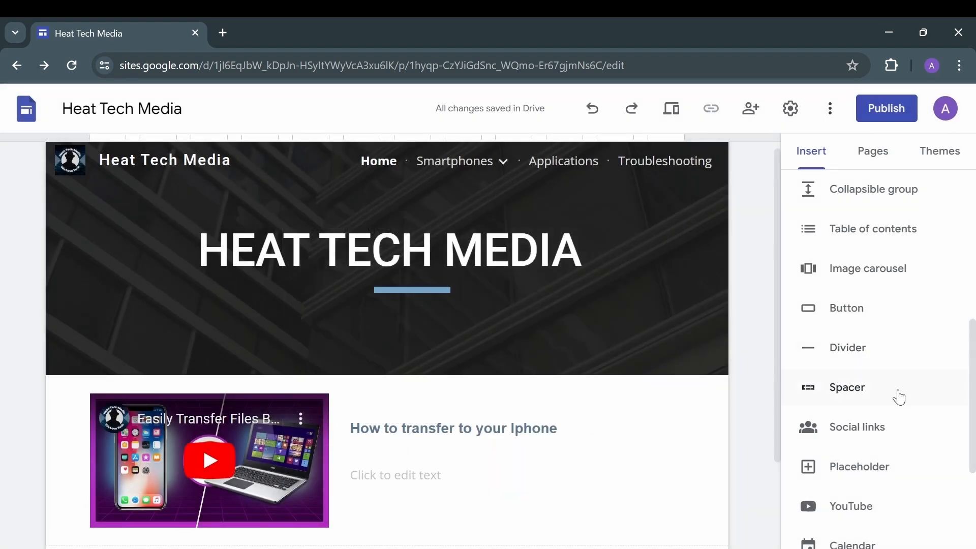
{"action": "left_click", "coordinate": [899, 429]}
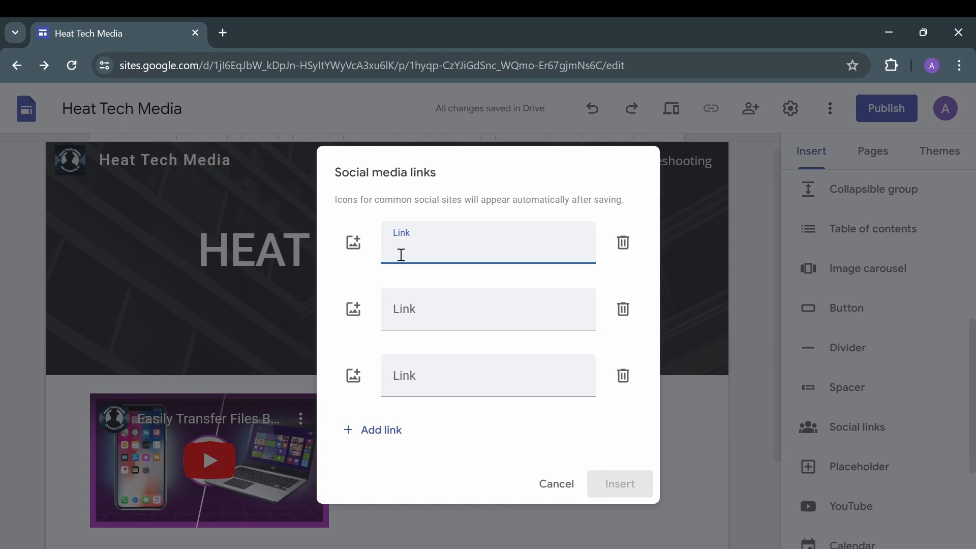
{"action": "left_click", "coordinate": [353, 242]}
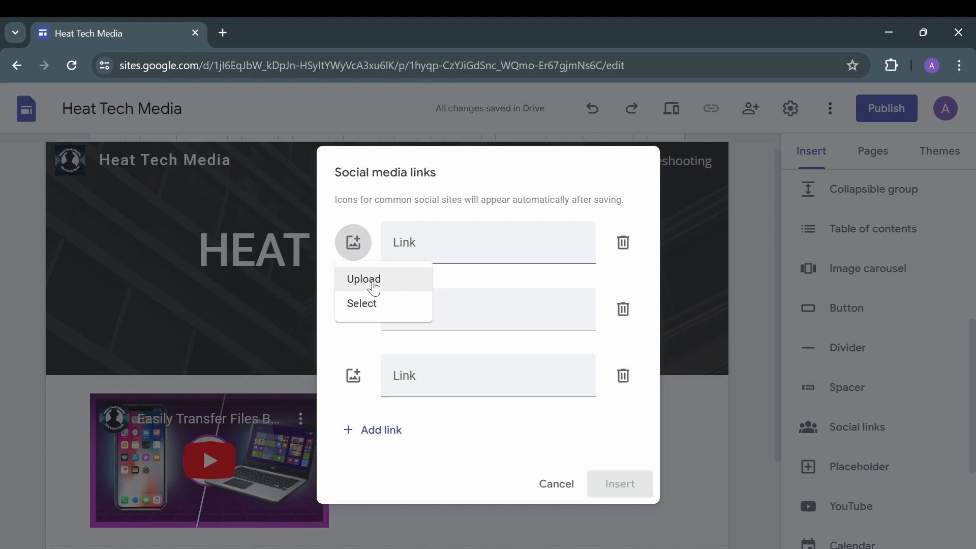
{"action": "left_click", "coordinate": [453, 473]}
{"action": "left_click", "coordinate": [556, 484]}
{"action": "scroll", "coordinate": [911, 444], "scroll_direction": "down", "scroll_amount": 3}
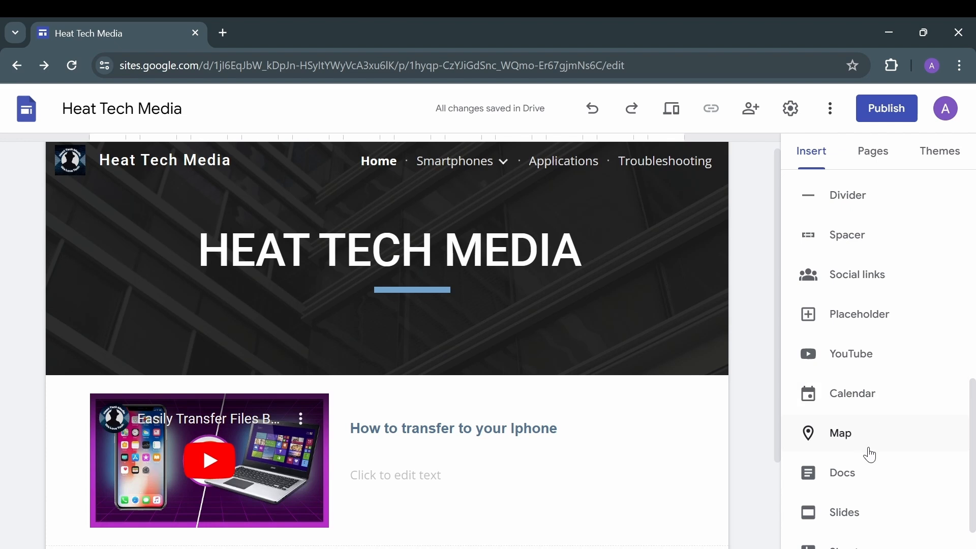
{"action": "scroll", "coordinate": [872, 487], "scroll_direction": "down", "scroll_amount": 2}
{"action": "scroll", "coordinate": [852, 437], "scroll_direction": "down", "scroll_amount": 1}
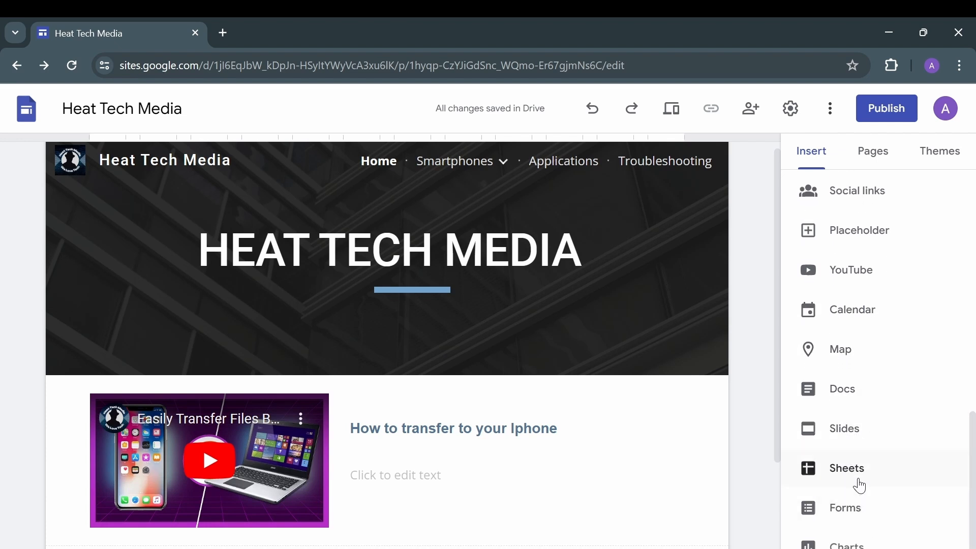
{"action": "scroll", "coordinate": [859, 483], "scroll_direction": "up", "scroll_amount": 3}
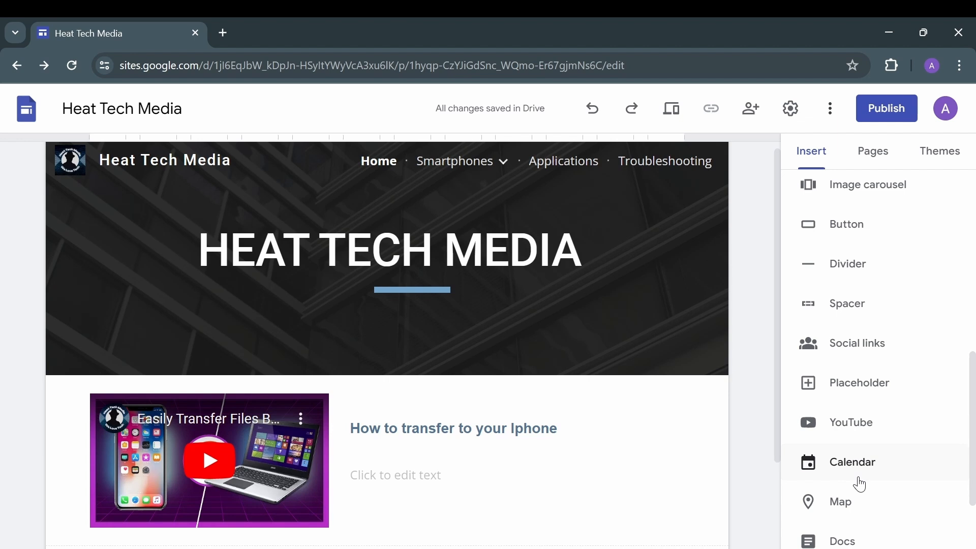
Add a footer to the page and look at its section colour styles and background image options.
{"action": "scroll", "coordinate": [458, 372], "scroll_direction": "down", "scroll_amount": 3}
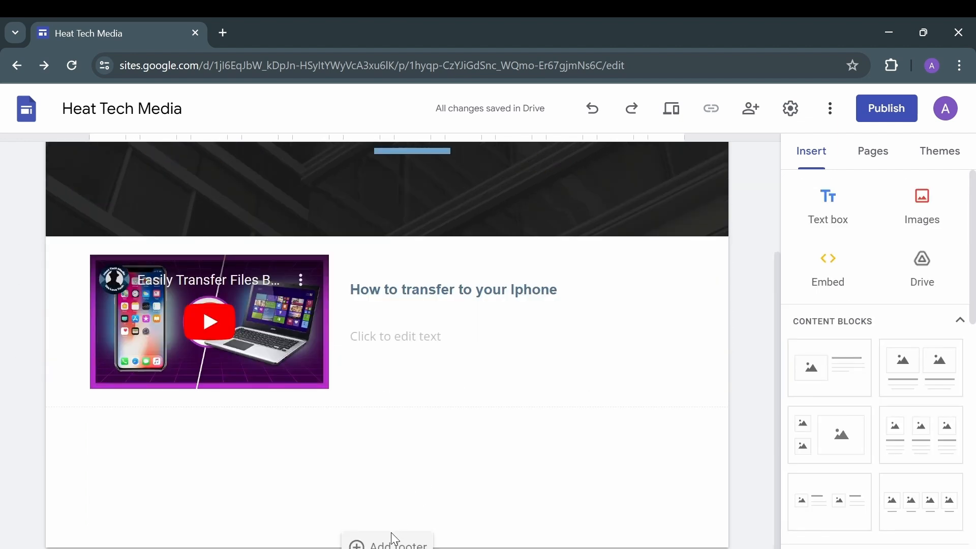
{"action": "left_click", "coordinate": [386, 544]}
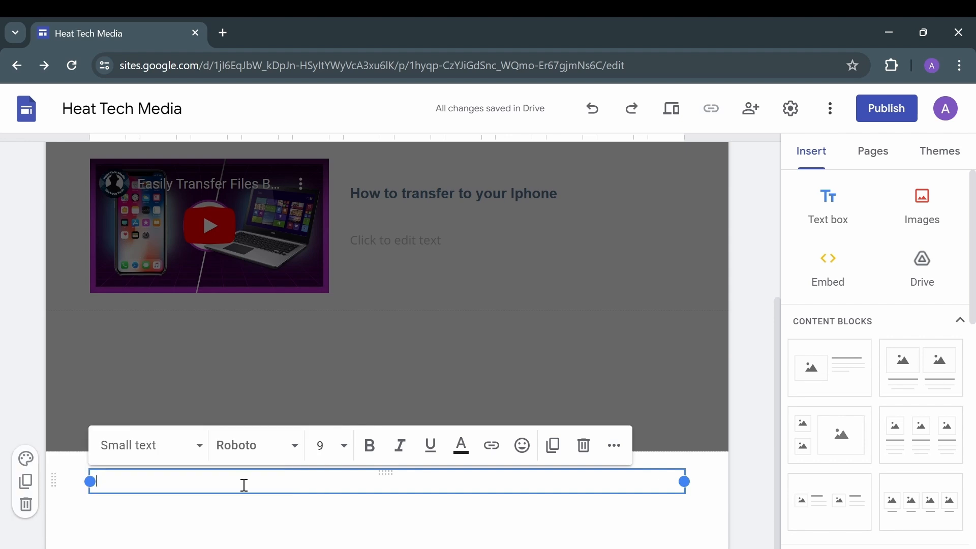
{"action": "left_click", "coordinate": [26, 459]}
{"action": "mouse_move", "coordinate": [134, 469]}
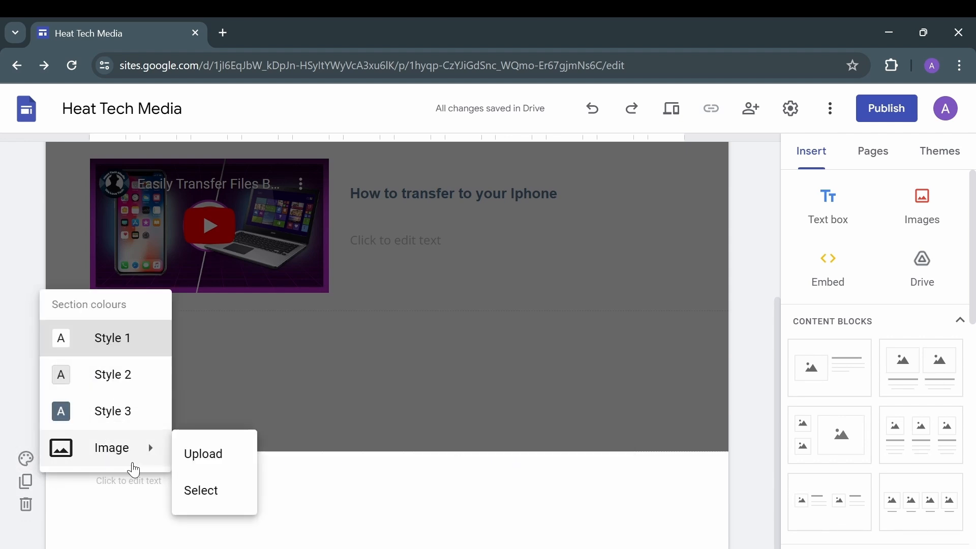
{"action": "left_click", "coordinate": [282, 471]}
Open the image selection for the Home page header and browse the gallery pictures.
{"action": "scroll", "coordinate": [300, 465], "scroll_direction": "up", "scroll_amount": 5}
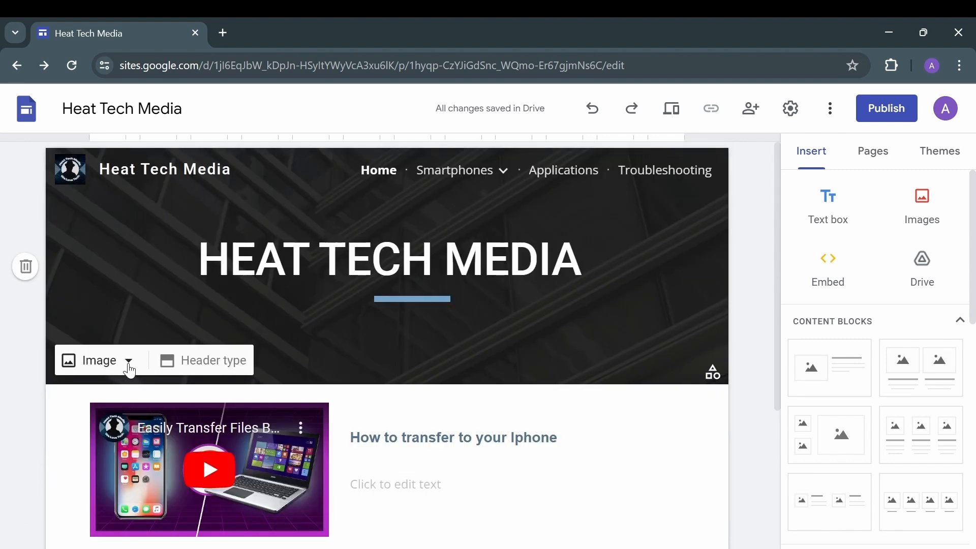
{"action": "left_click", "coordinate": [129, 364]}
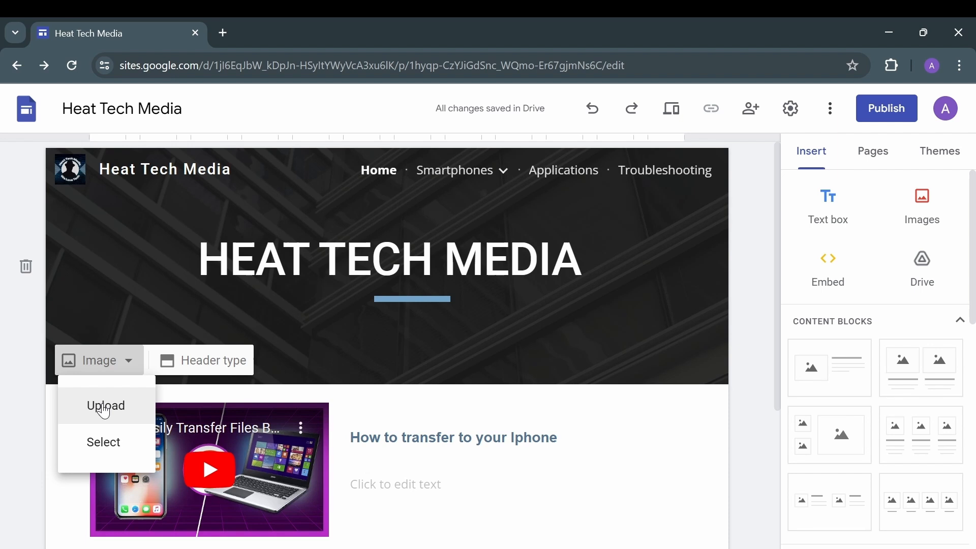
{"action": "left_click", "coordinate": [104, 441]}
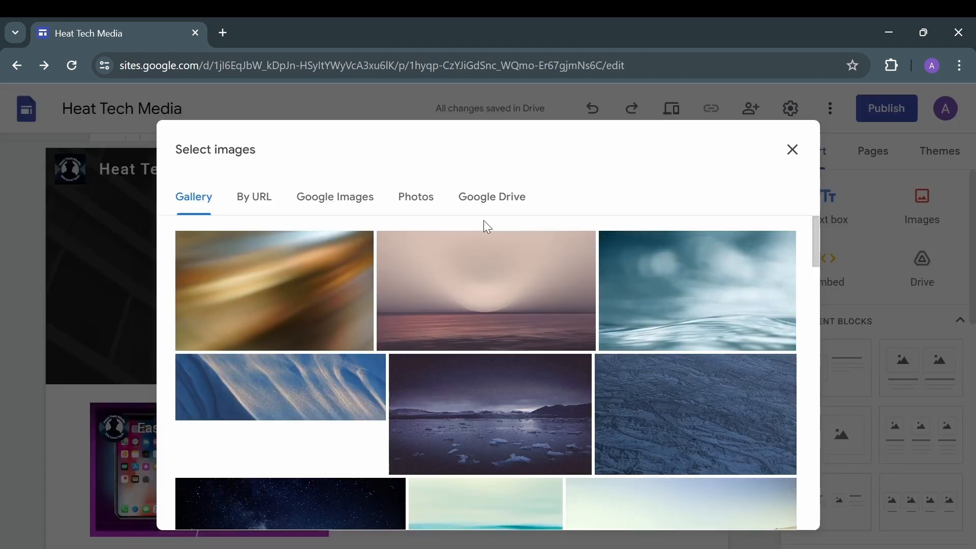
{"action": "scroll", "coordinate": [464, 407], "scroll_direction": "down", "scroll_amount": 5}
{"action": "scroll", "coordinate": [464, 407], "scroll_direction": "down", "scroll_amount": 8}
{"action": "scroll", "coordinate": [463, 405], "scroll_direction": "up", "scroll_amount": 4}
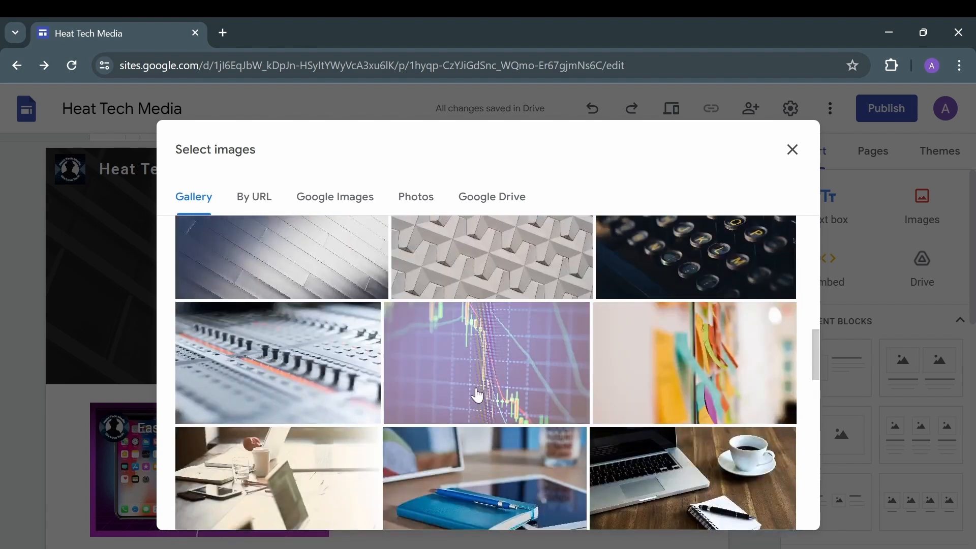
{"action": "scroll", "coordinate": [477, 395], "scroll_direction": "down", "scroll_amount": 10}
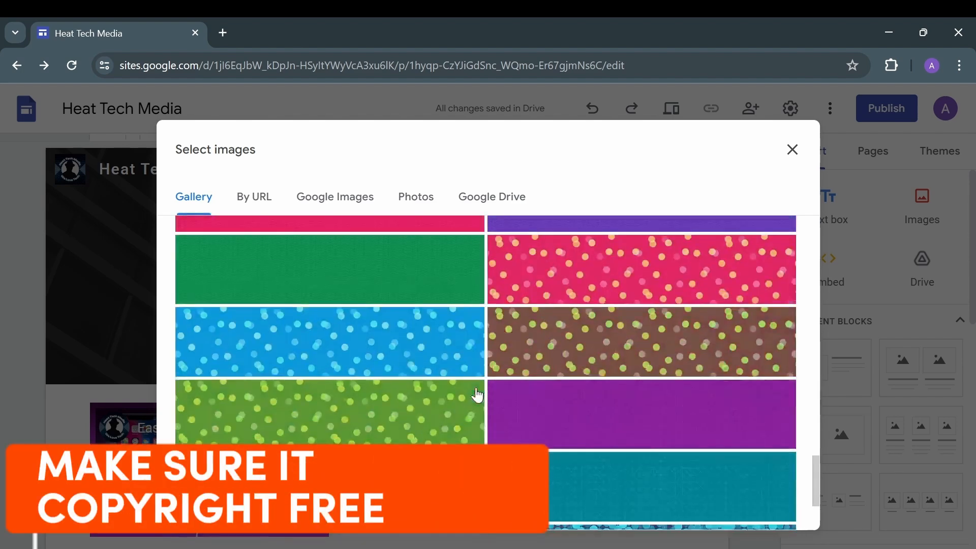
{"action": "scroll", "coordinate": [477, 395], "scroll_direction": "down", "scroll_amount": 10}
{"action": "scroll", "coordinate": [477, 395], "scroll_direction": "up", "scroll_amount": 20}
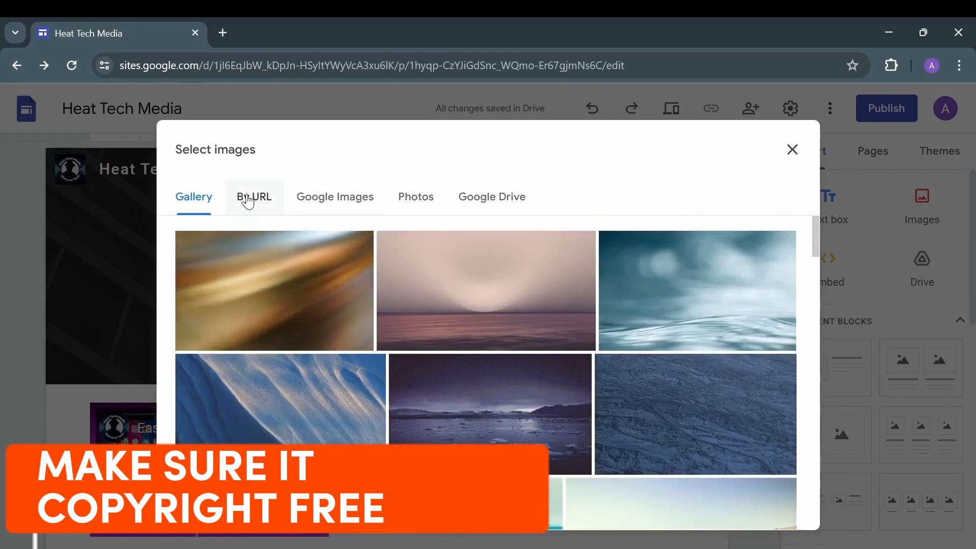
Look at the By URL, Google Images, Photos and Google Drive image sources, and close the selection without choosing an image.
{"action": "left_click", "coordinate": [248, 201]}
{"action": "left_click", "coordinate": [337, 191]}
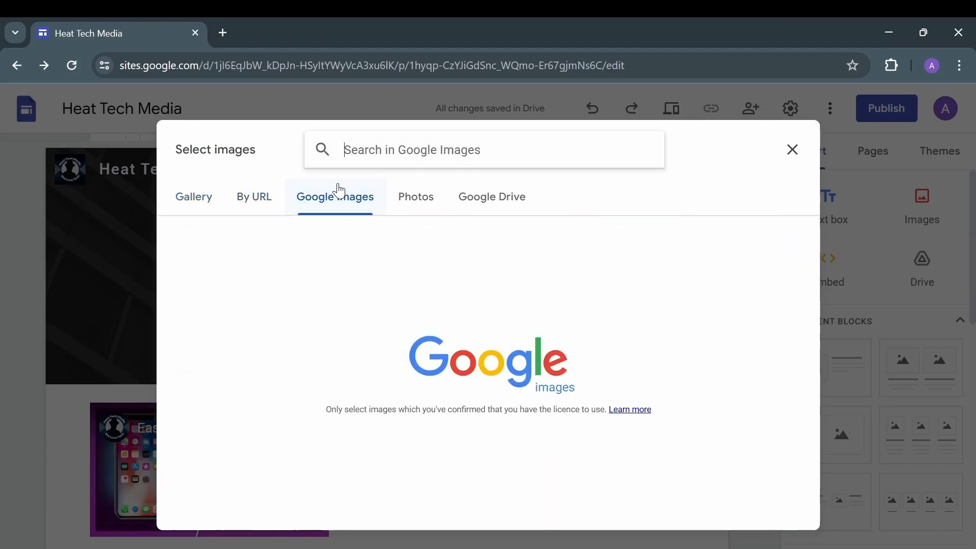
{"action": "left_click", "coordinate": [439, 202]}
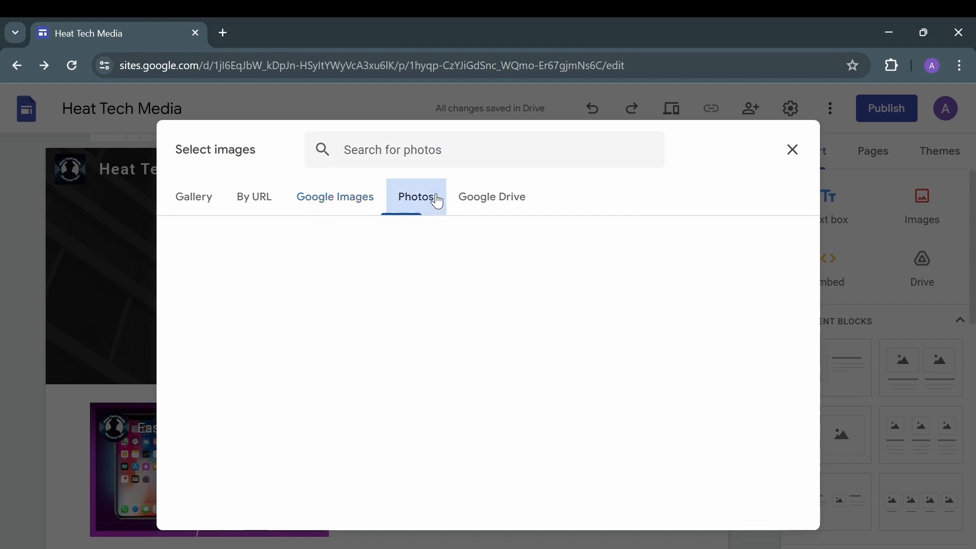
{"action": "left_click", "coordinate": [503, 202]}
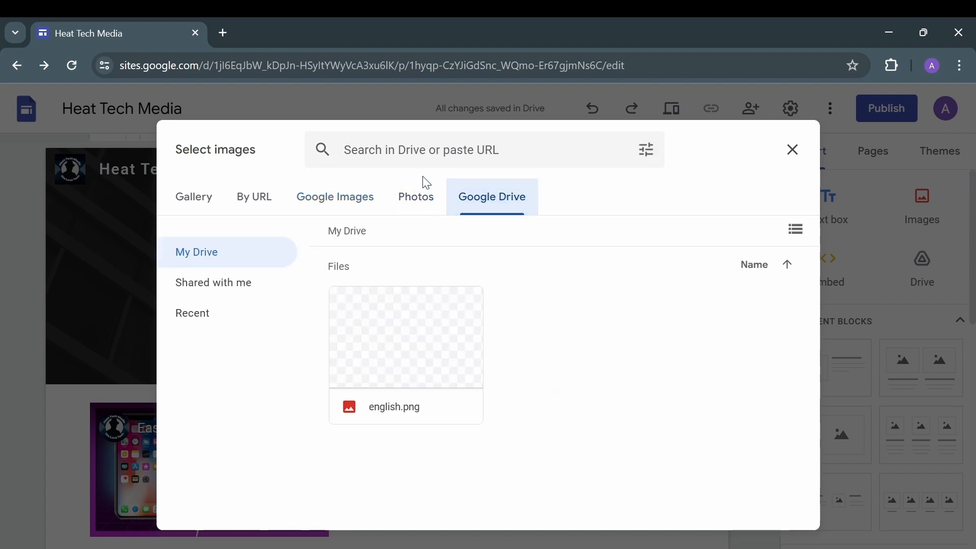
{"action": "left_click", "coordinate": [793, 149]}
Try the Cover, Large banner and Title only header types on the Home page, and return the header to Banner.
{"action": "left_click", "coordinate": [218, 357]}
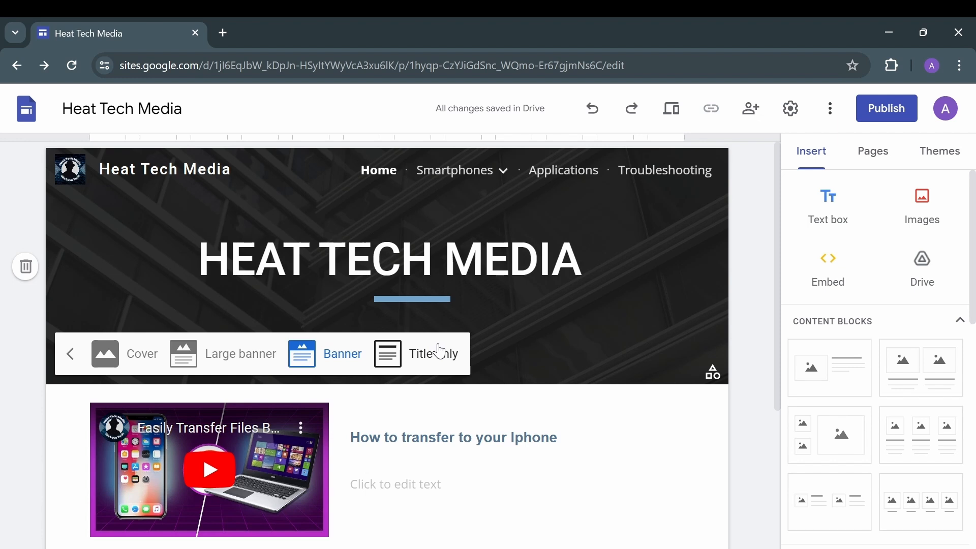
{"action": "left_click", "coordinate": [118, 363]}
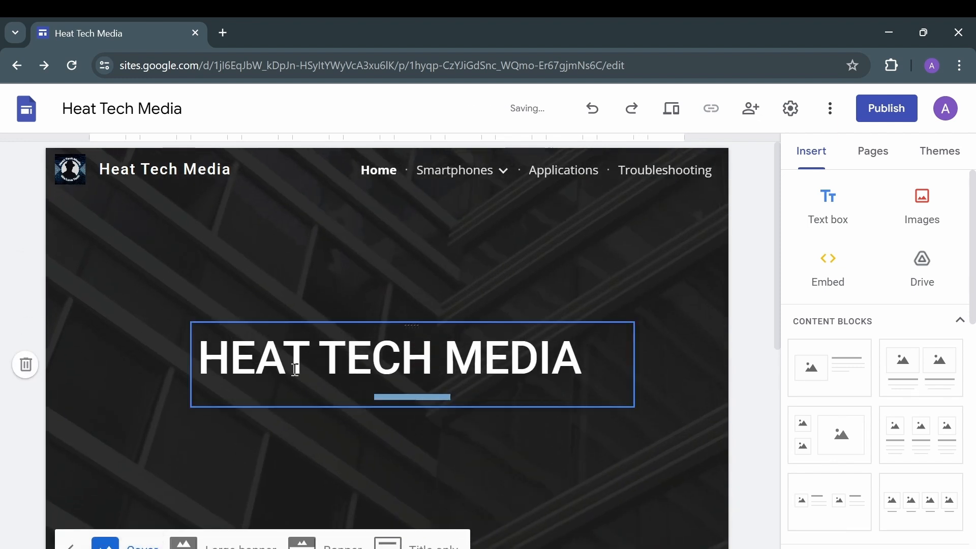
{"action": "scroll", "coordinate": [295, 368], "scroll_direction": "down", "scroll_amount": 5}
{"action": "left_click", "coordinate": [241, 321]}
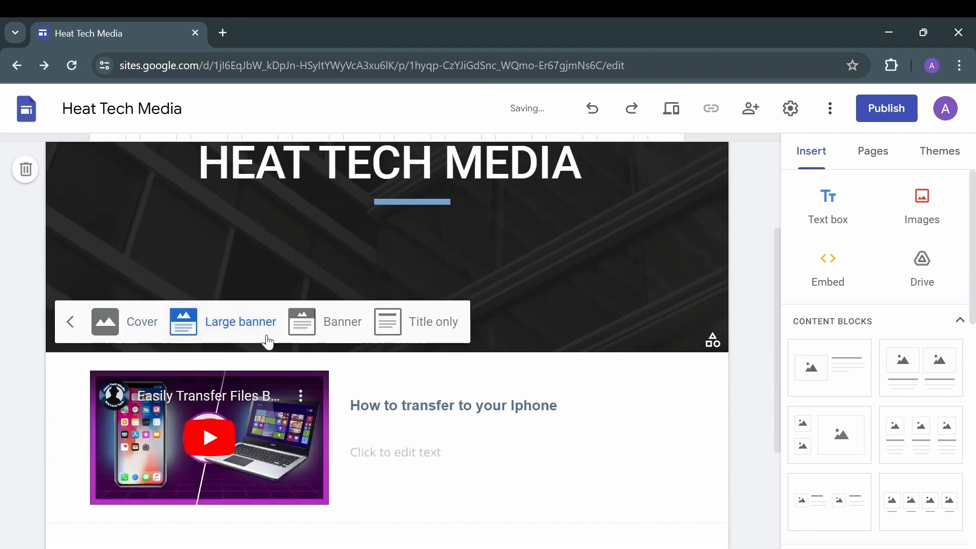
{"action": "left_click", "coordinate": [321, 326]}
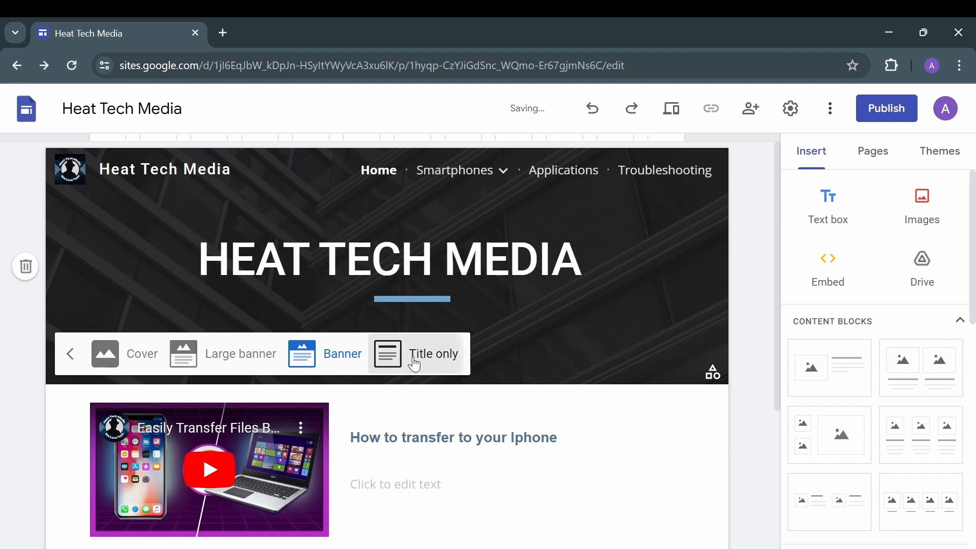
{"action": "left_click", "coordinate": [415, 362]}
{"action": "left_click", "coordinate": [334, 276]}
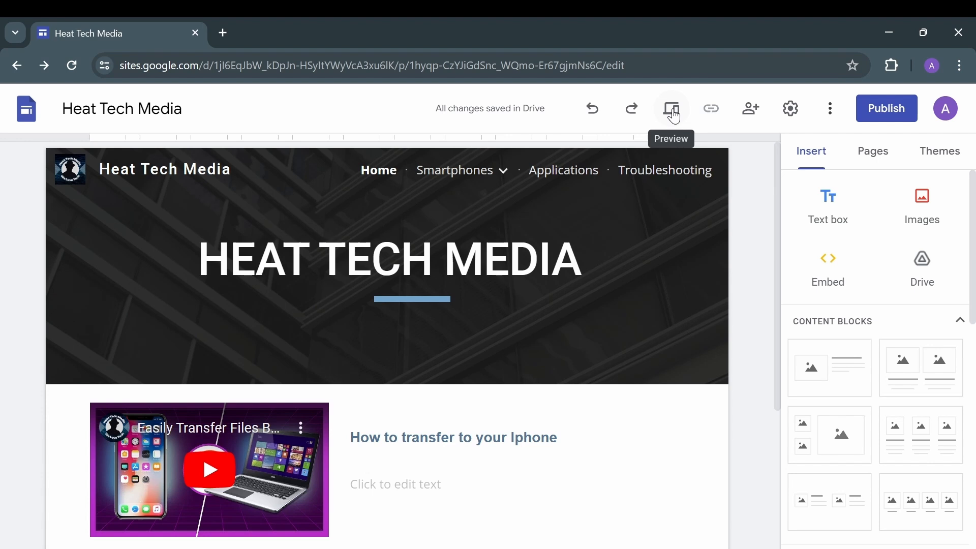
{"action": "left_click", "coordinate": [830, 108]}
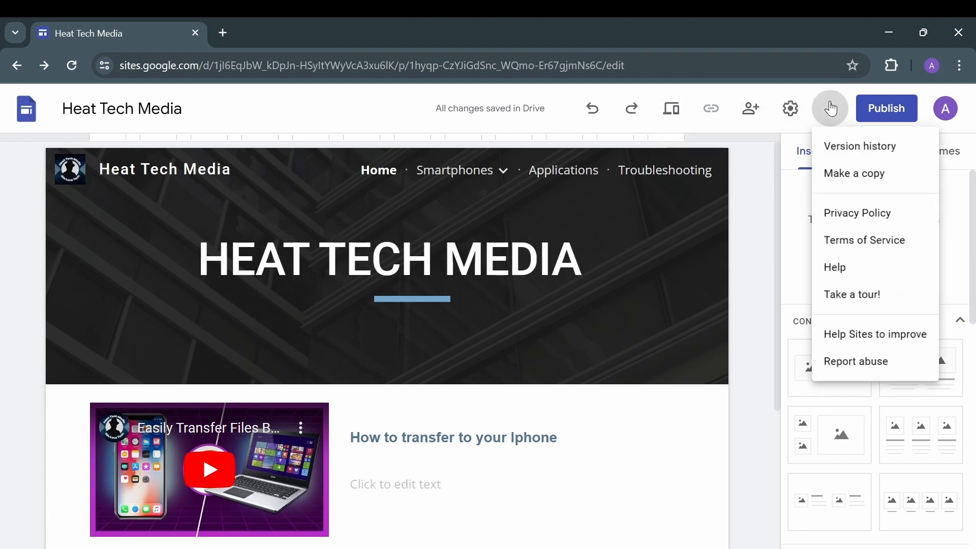
{"action": "left_click", "coordinate": [830, 108]}
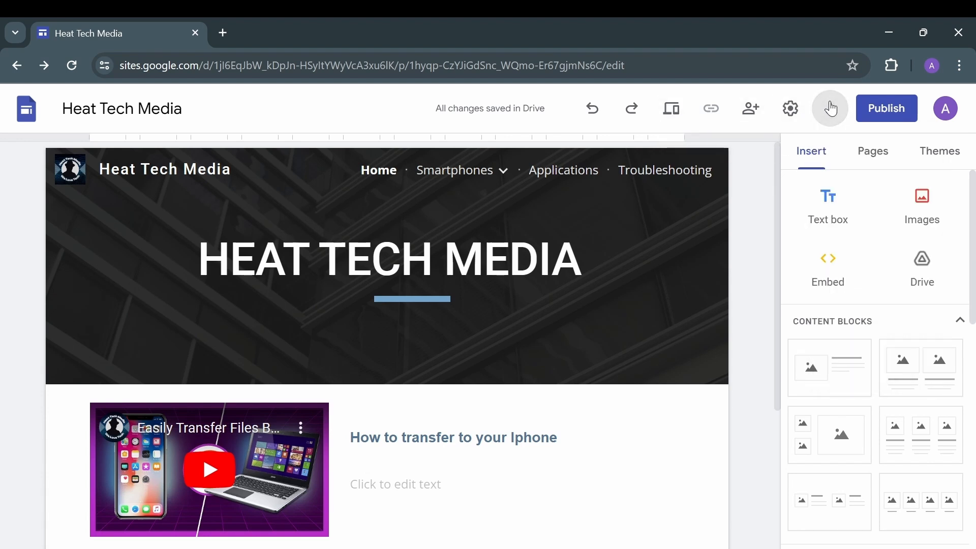
Publish the site to the web with heatechmedia as its web address.
{"action": "left_click", "coordinate": [887, 104]}
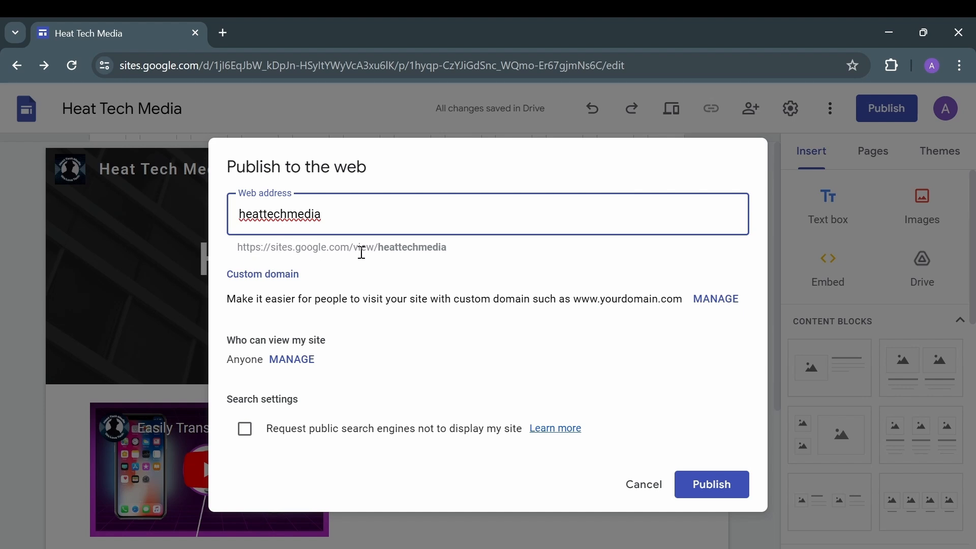
{"action": "left_click", "coordinate": [379, 246]}
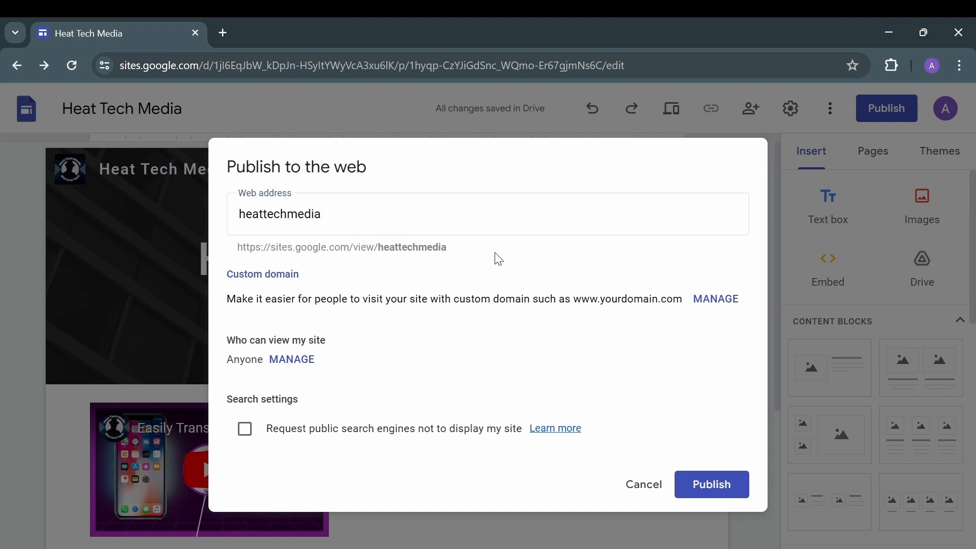
{"action": "left_click", "coordinate": [375, 208]}
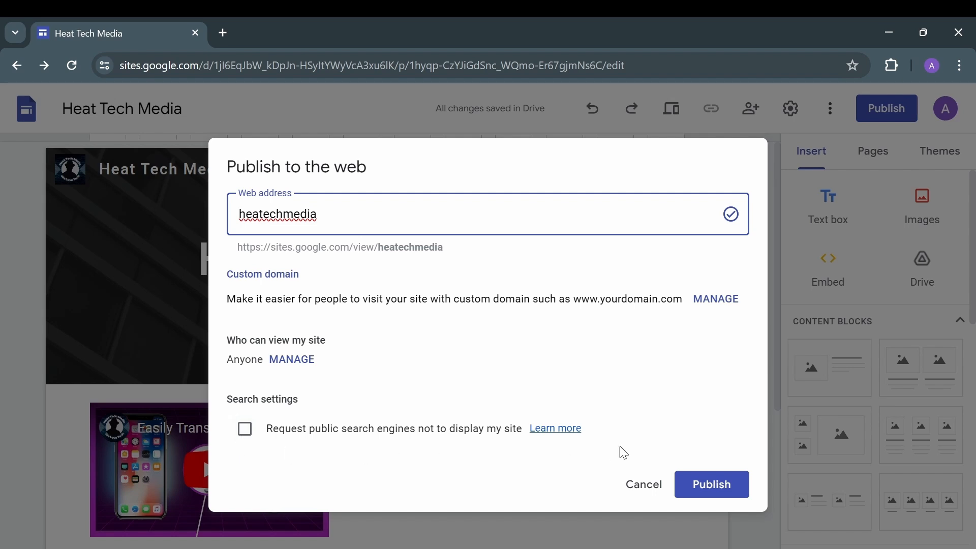
{"action": "left_click", "coordinate": [708, 490]}
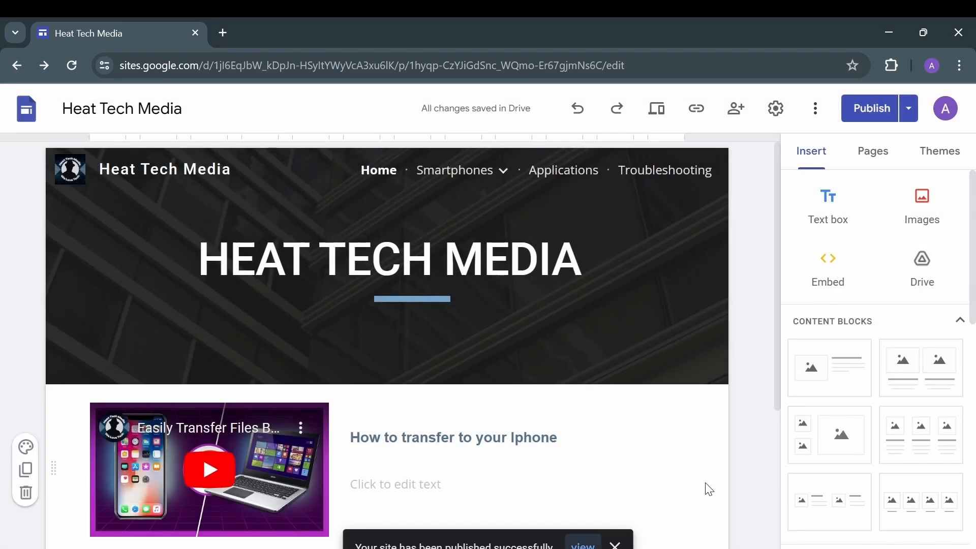
Copy the published site link for the Home page to the clipboard.
{"action": "left_click", "coordinate": [701, 109]}
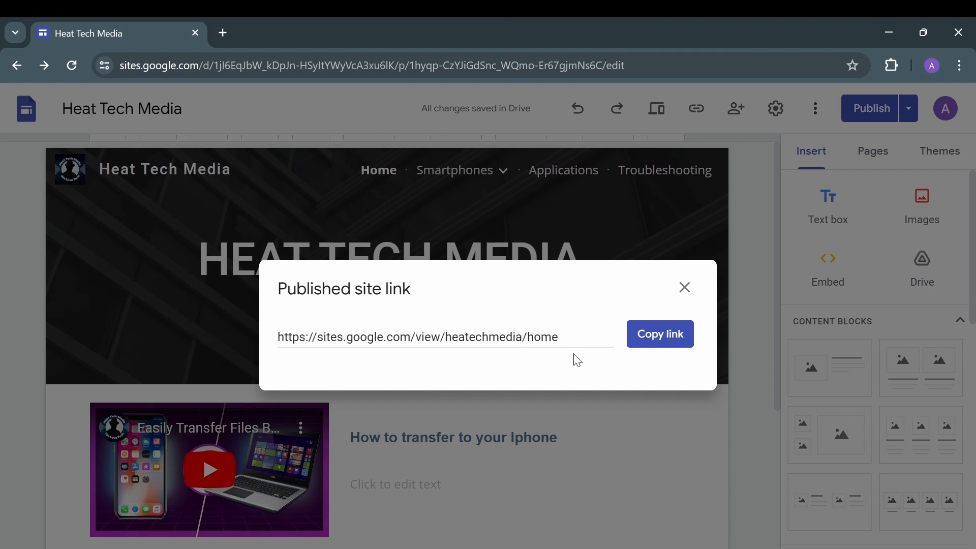
{"action": "left_click", "coordinate": [661, 335]}
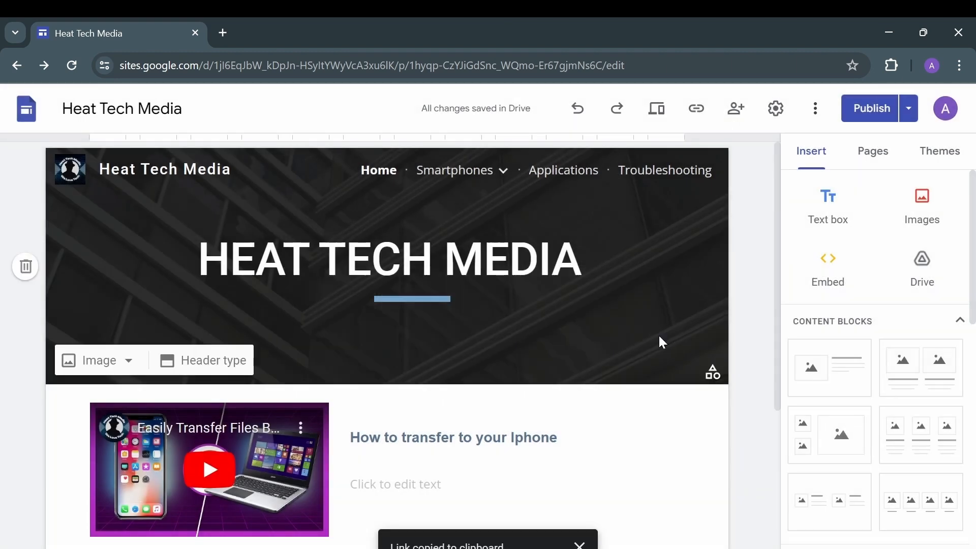